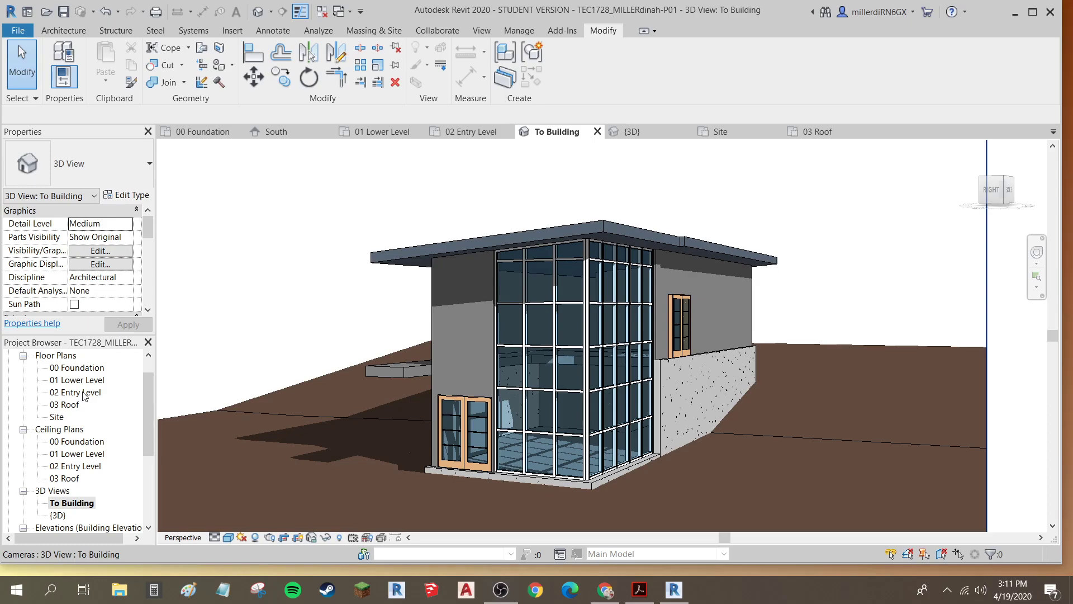
Open the 02 Entry Level floor plan and start editing the boundary of its Generic - 12" floor.
scroll(643, 236, down, 4)
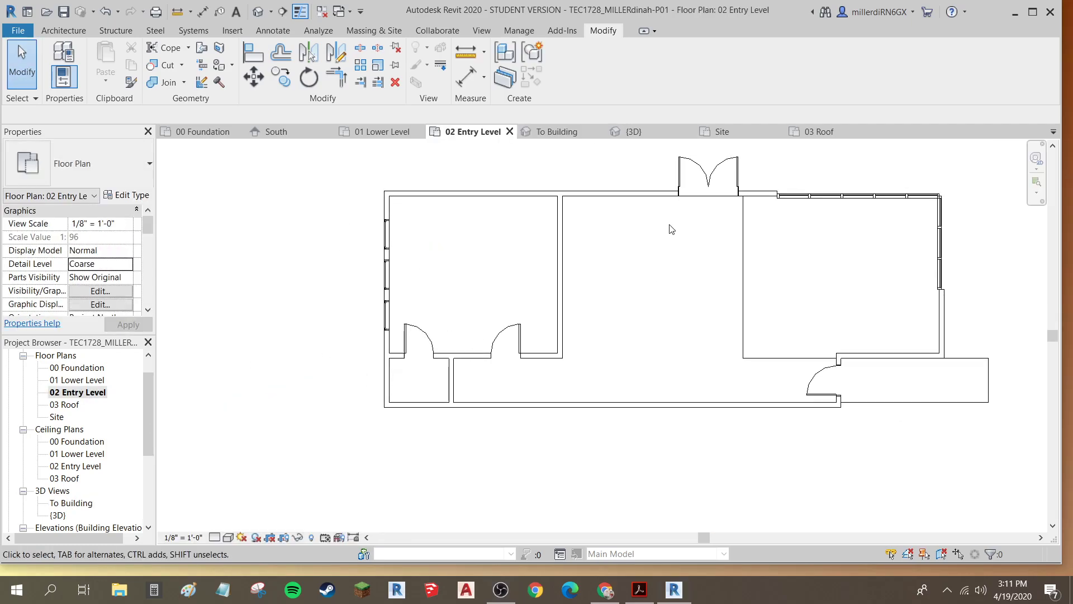
middle_drag(669, 213, 569, 356)
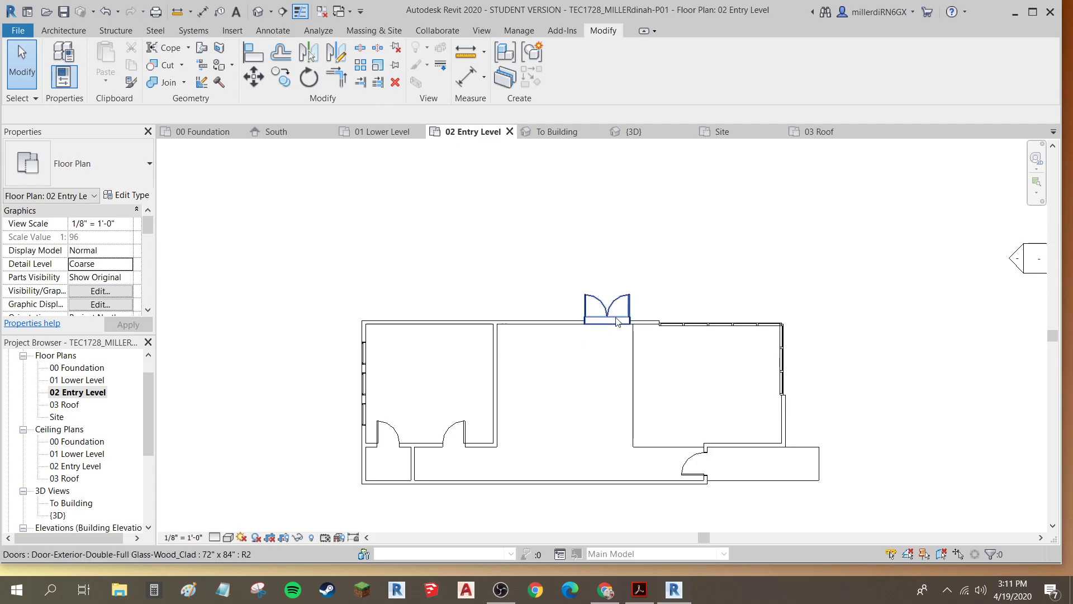
click(633, 354)
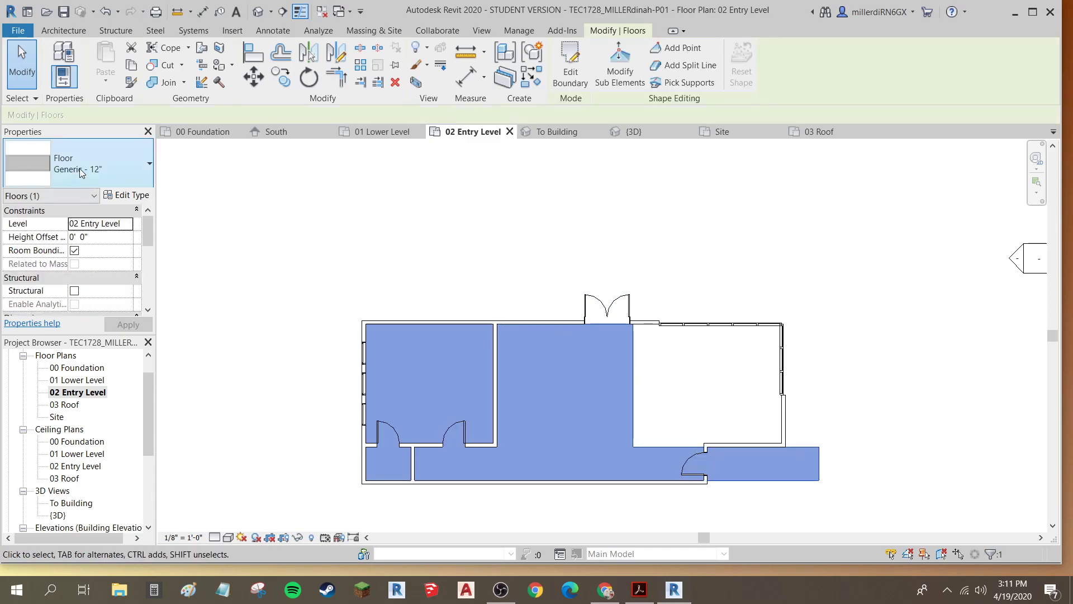
click(570, 76)
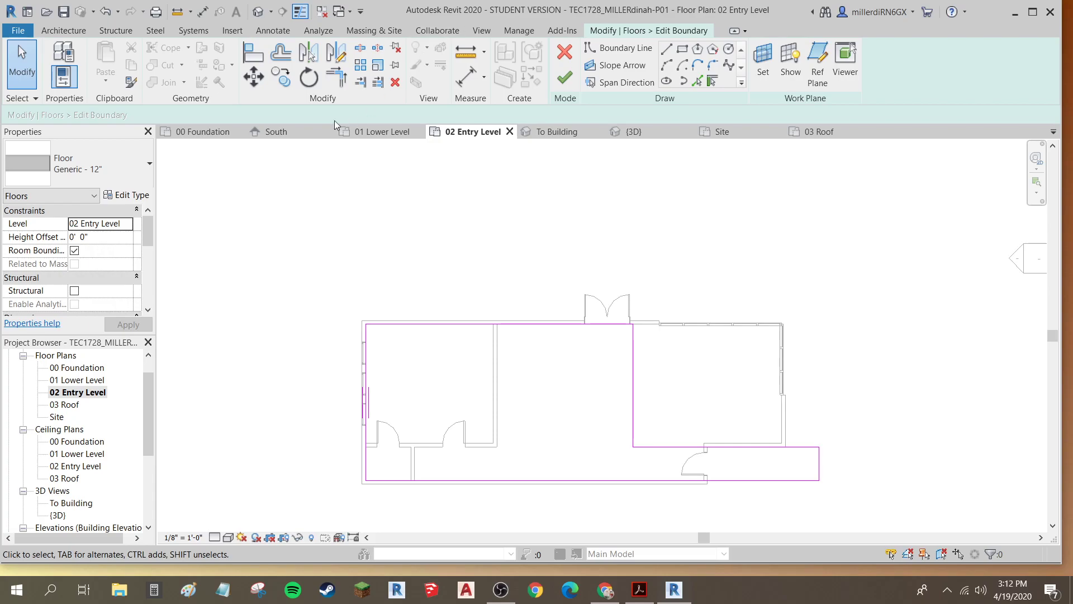
Draw an 11' boundary line straight outward from the outer wall face, just right of the exterior double door.
click(665, 50)
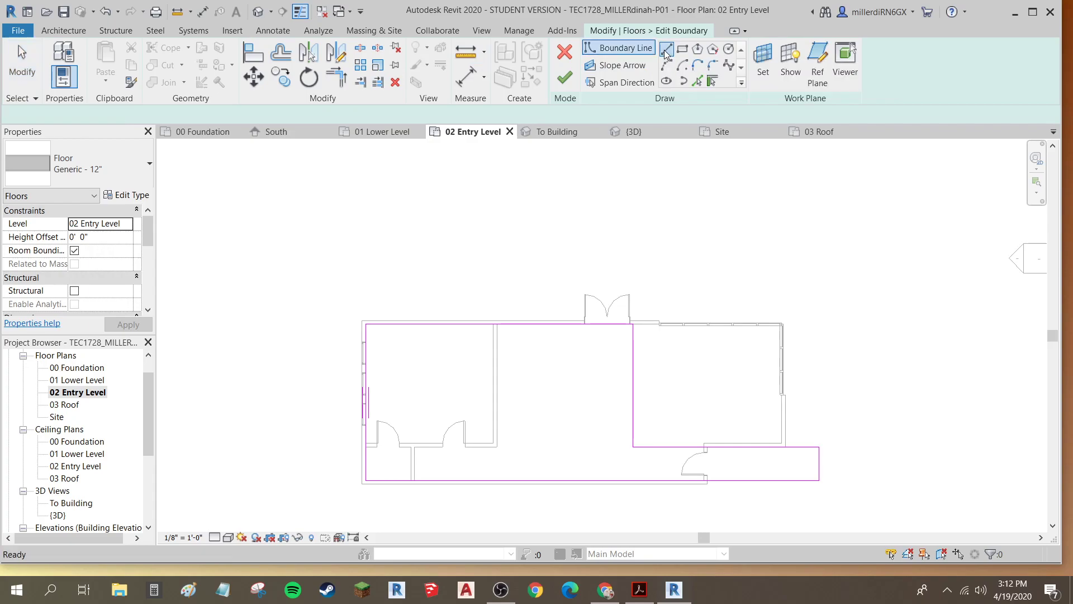
scroll(627, 320, up, 4)
scroll(628, 320, up, 3)
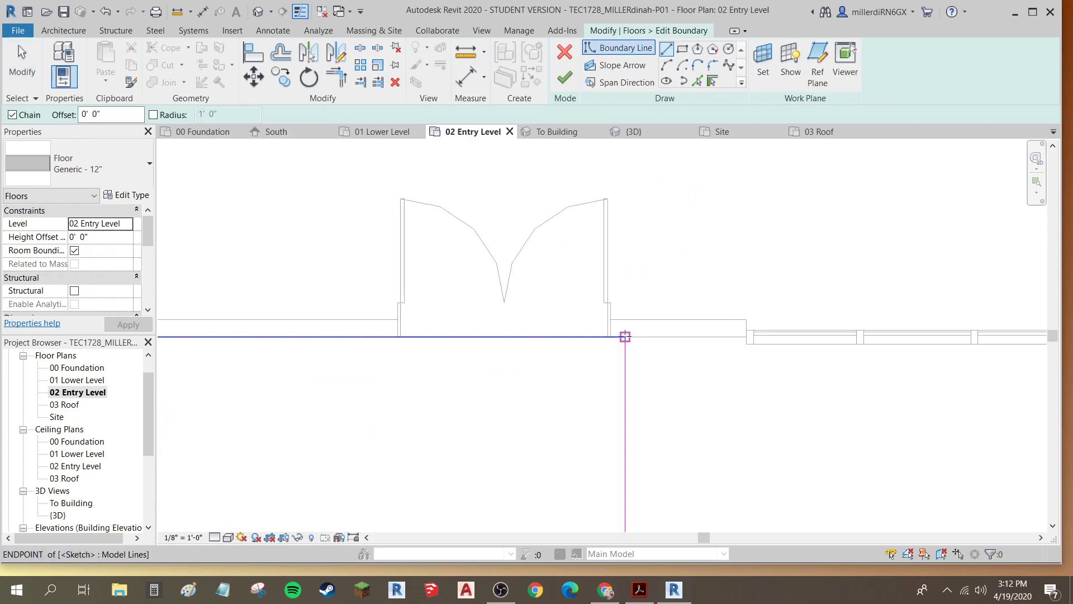
click(625, 320)
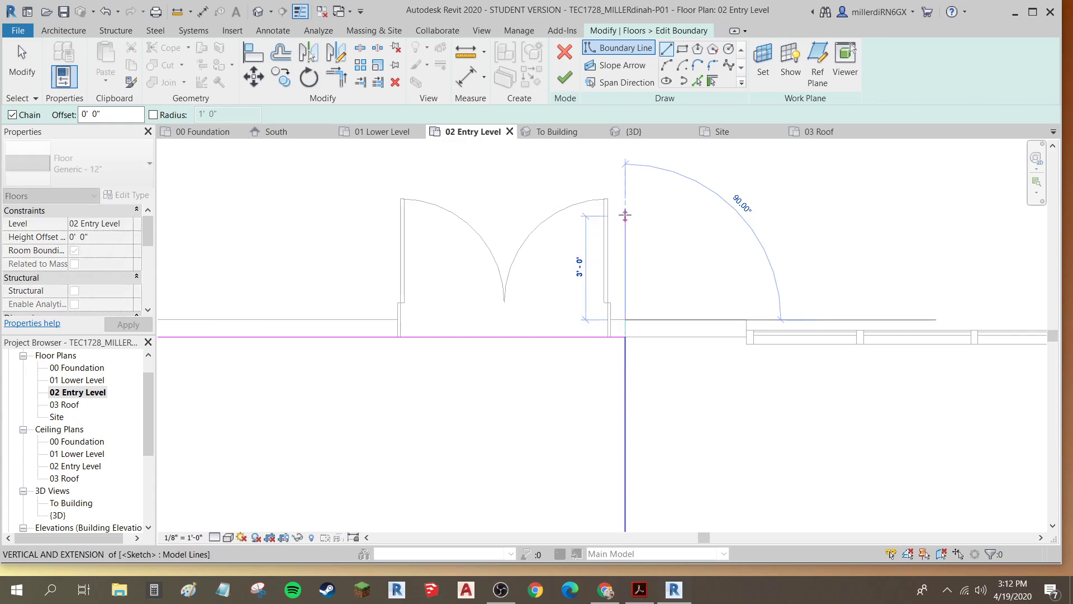
text(11)
key(Return)
scroll(626, 229, down, 1)
scroll(626, 231, down, 3)
middle_drag(642, 216, 648, 457)
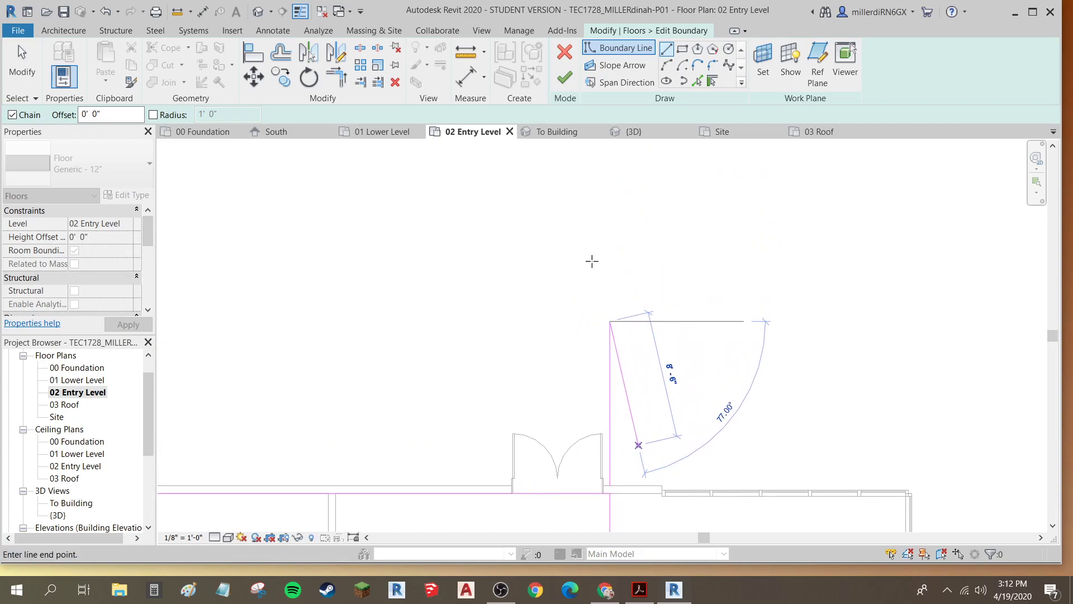
key(Escape)
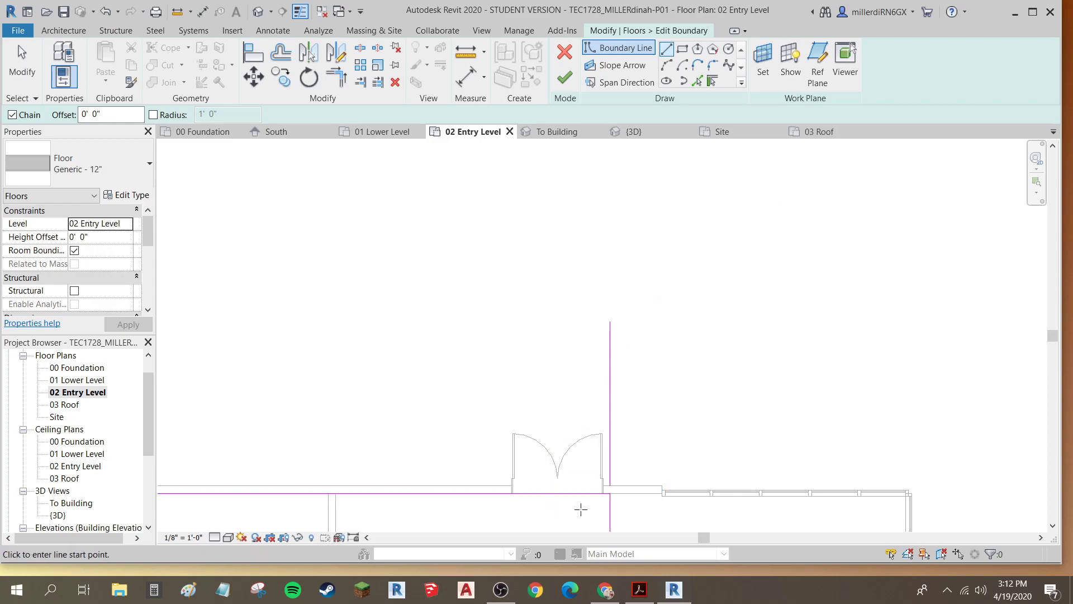
Draw a 6" boundary line through the wall at the double door's right jamb and connect it along the outer face to the 11' line.
scroll(571, 512, up, 4)
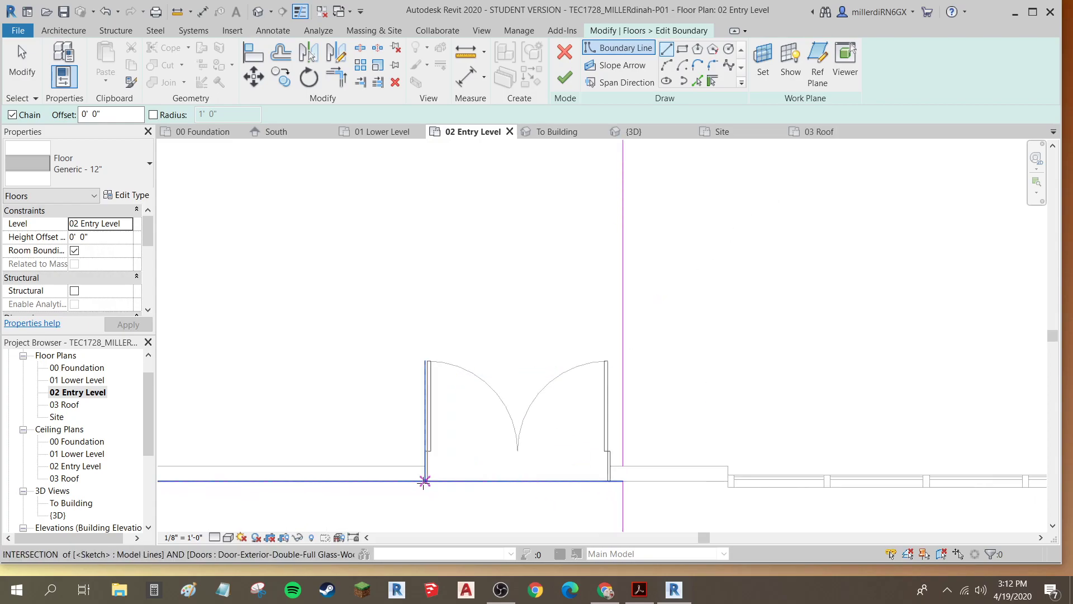
scroll(609, 480, up, 2)
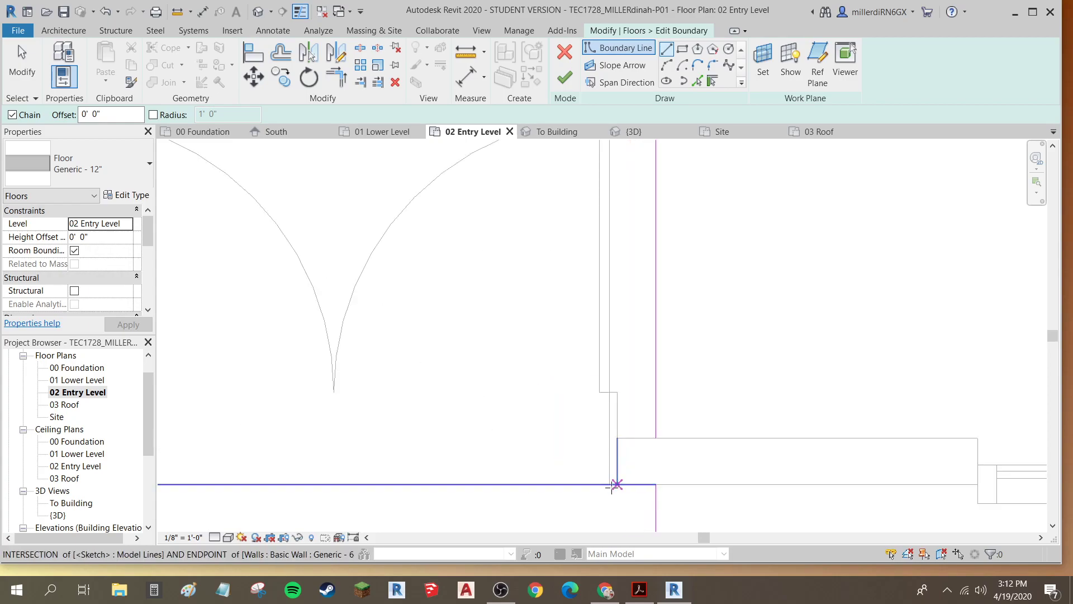
click(609, 484)
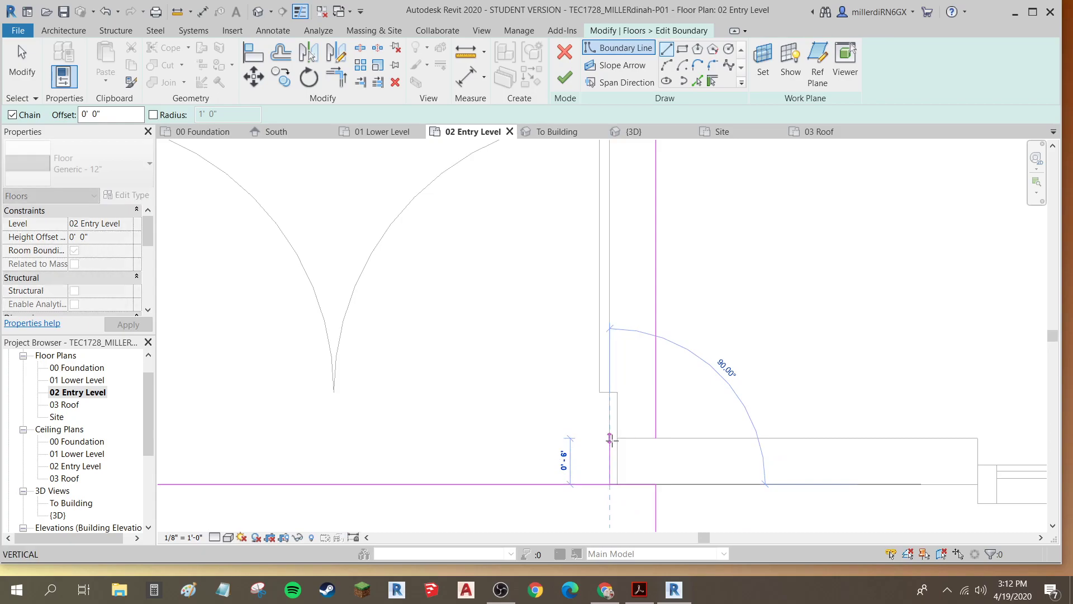
click(610, 438)
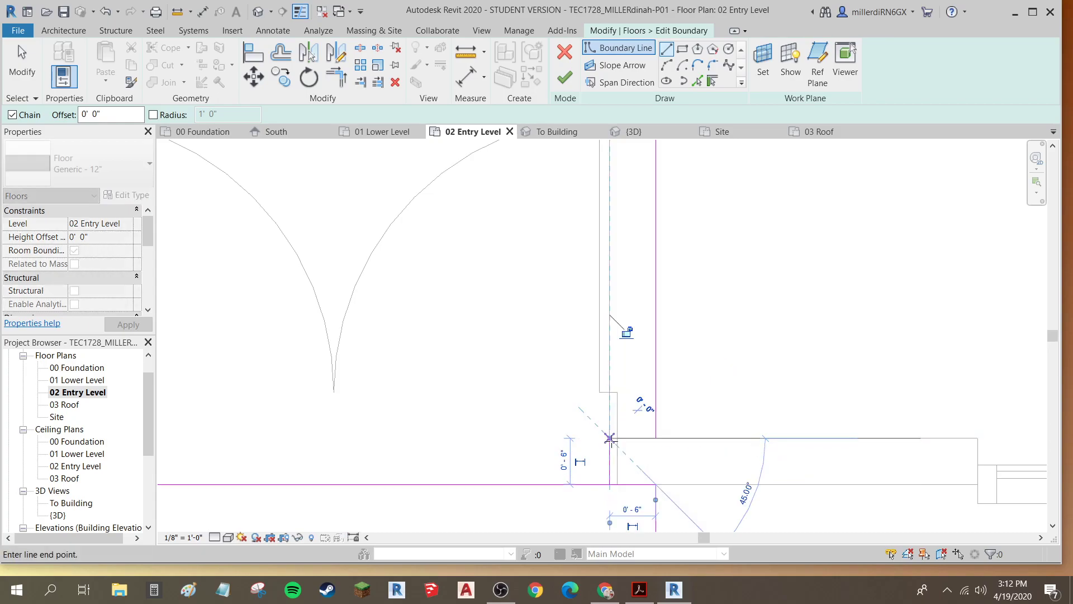
click(656, 437)
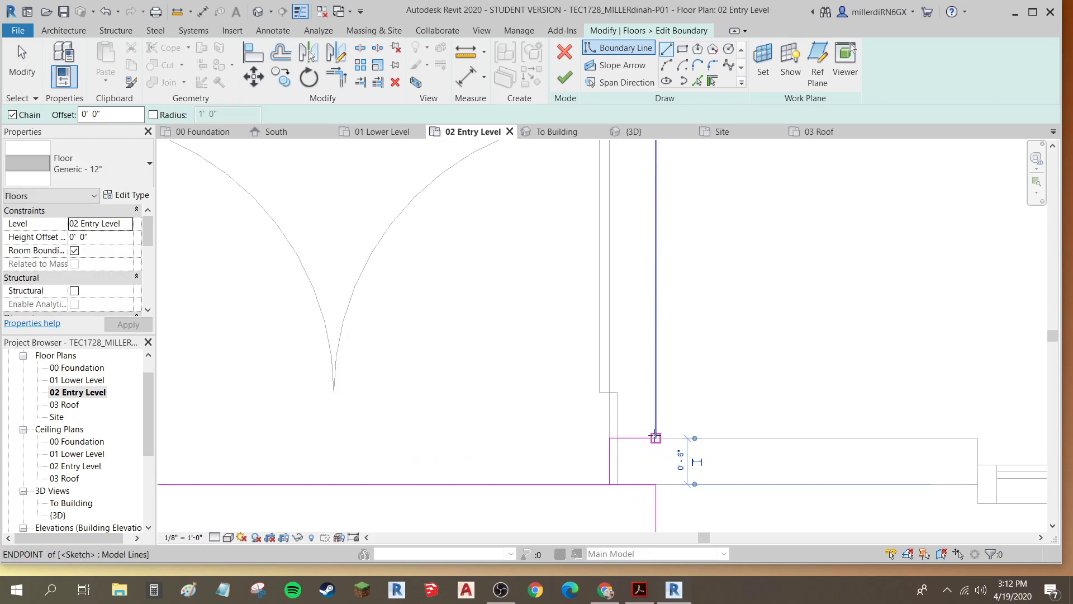
key(Escape)
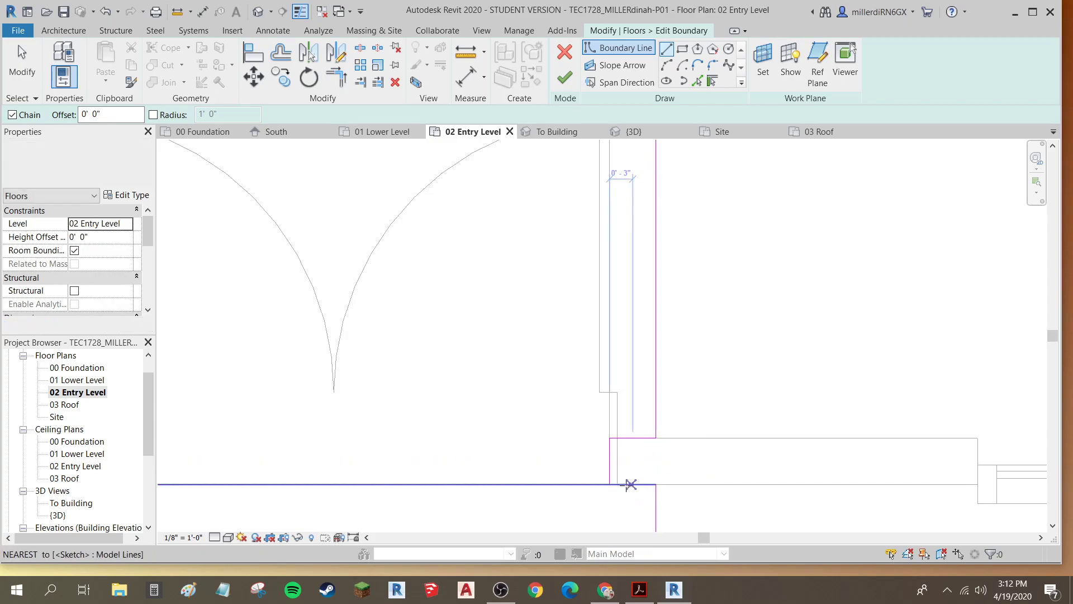
scroll(559, 489, down, 2)
key(Escape)
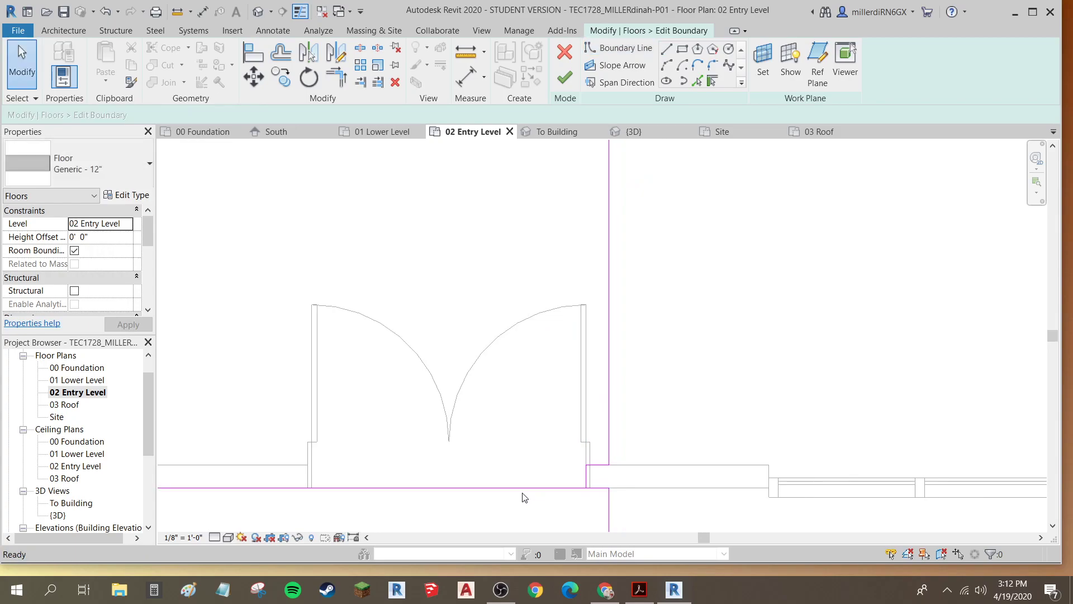
Delete the long horizontal boundary line running along the inner face of the upper wall.
scroll(515, 465, down, 2)
scroll(501, 485, down, 4)
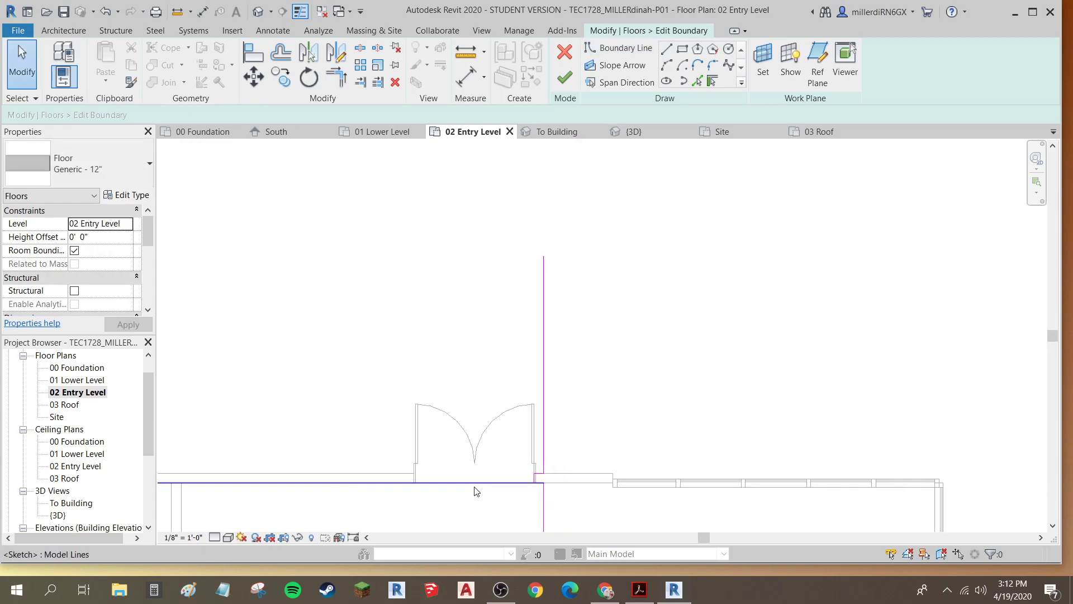
mouse_move(463, 496)
middle_down()
mouse_move(554, 434)
mouse_move(575, 404)
middle_up()
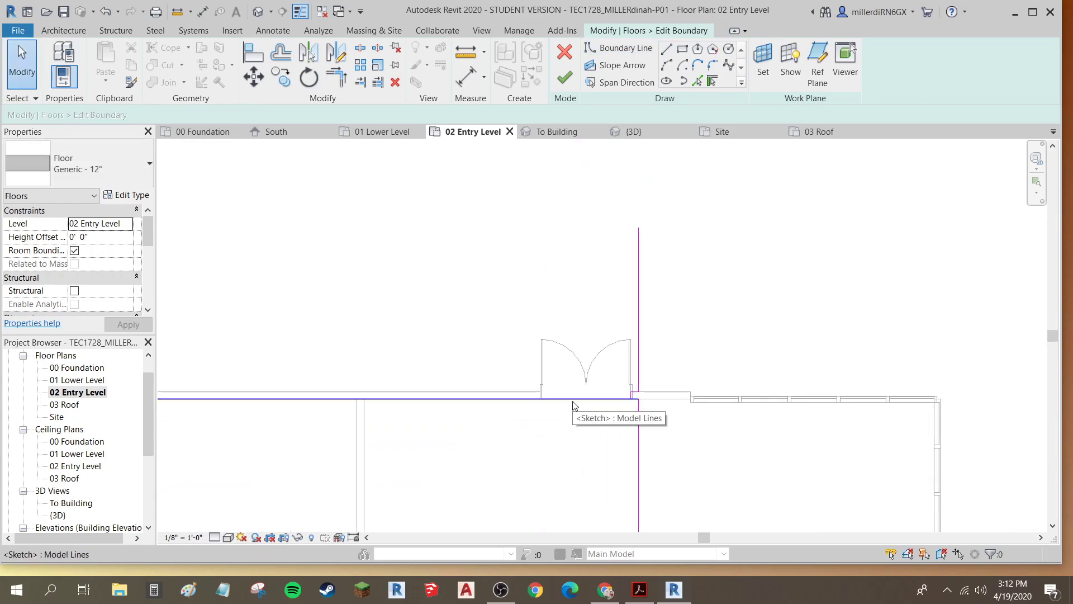
click(574, 405)
scroll(576, 404, down, 2)
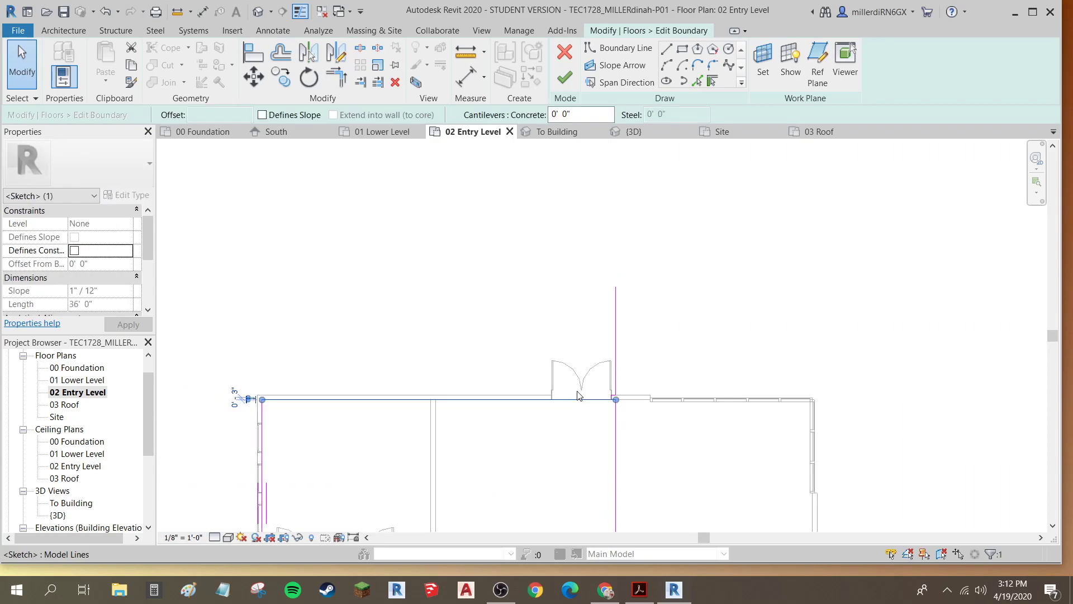
key(Escape)
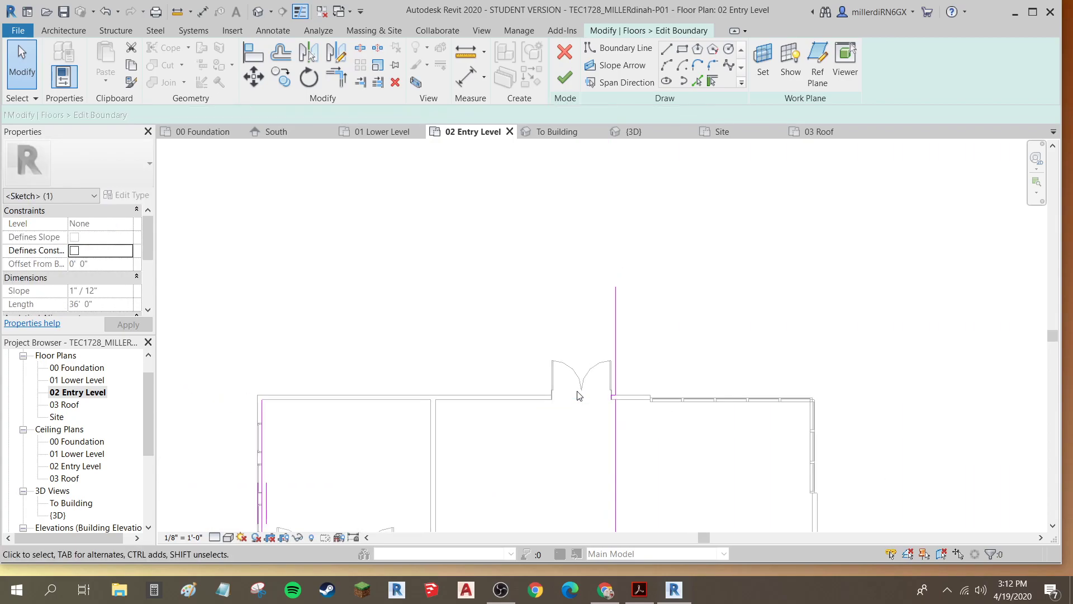
Draw a horizontal boundary line along the upper wall's inner face from the upper-left corner to the double door's left jamb.
click(667, 50)
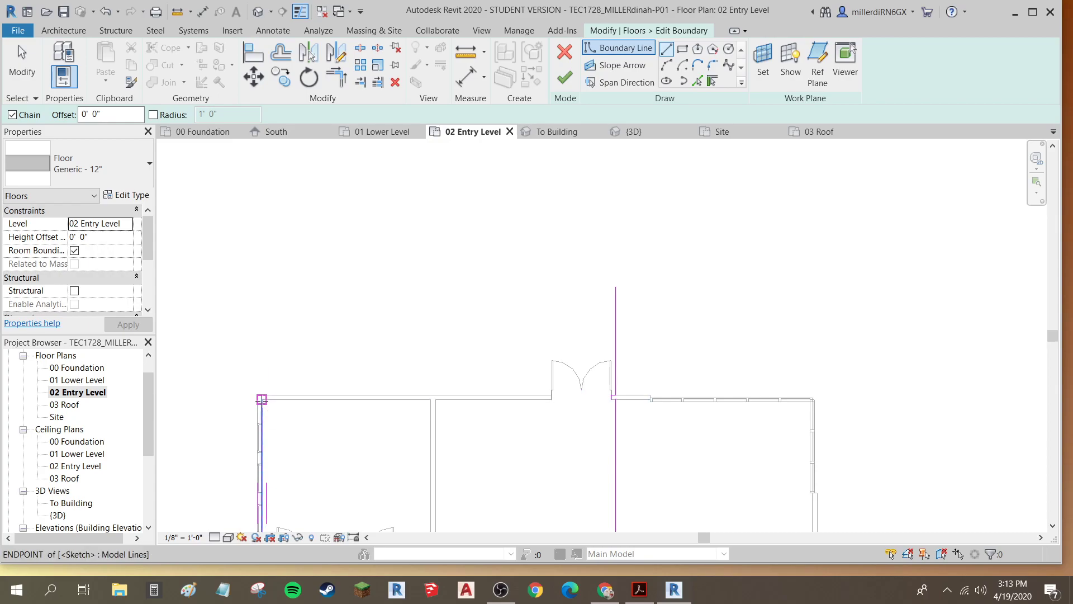
click(261, 399)
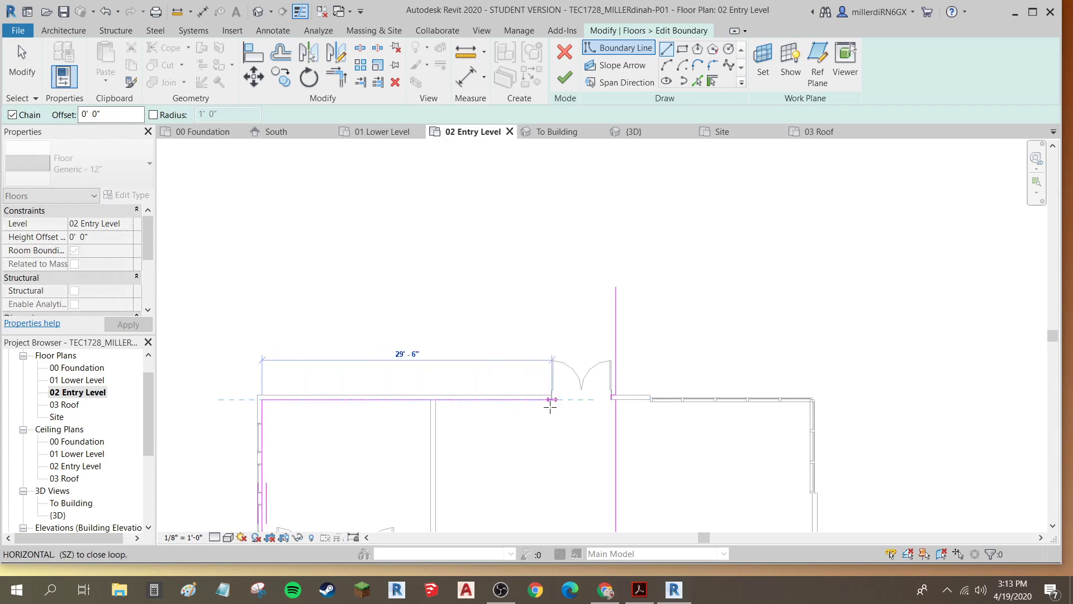
scroll(551, 405, up, 6)
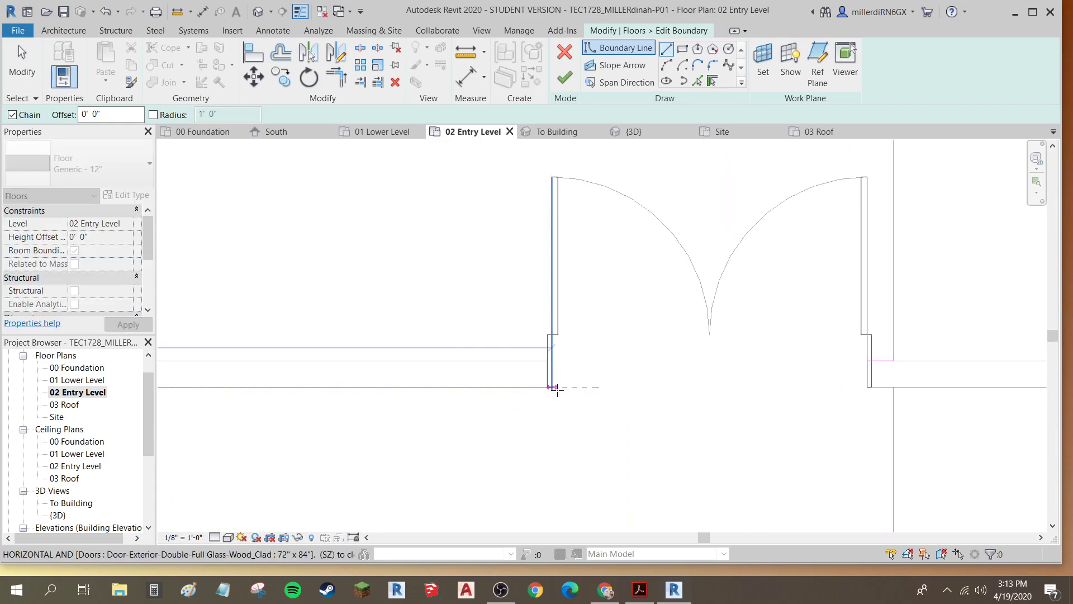
click(552, 387)
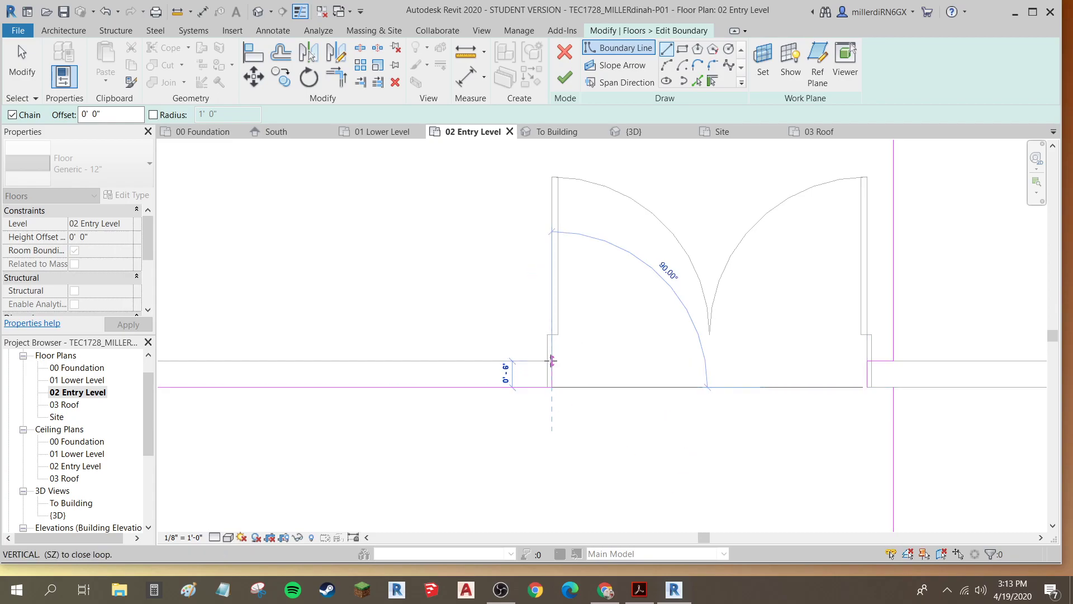
Try a 6' vertical boundary line upward from the double door's left jamb, and undo it.
text(6)
key(Return)
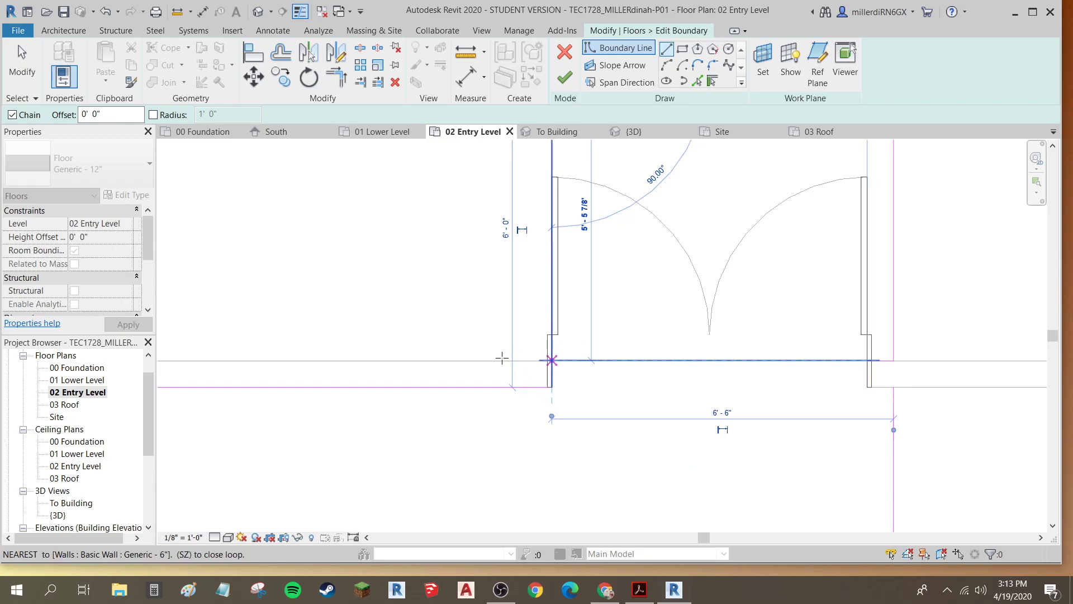
scroll(435, 362, down, 3)
middle_drag(343, 375, 396, 372)
key(Escape)
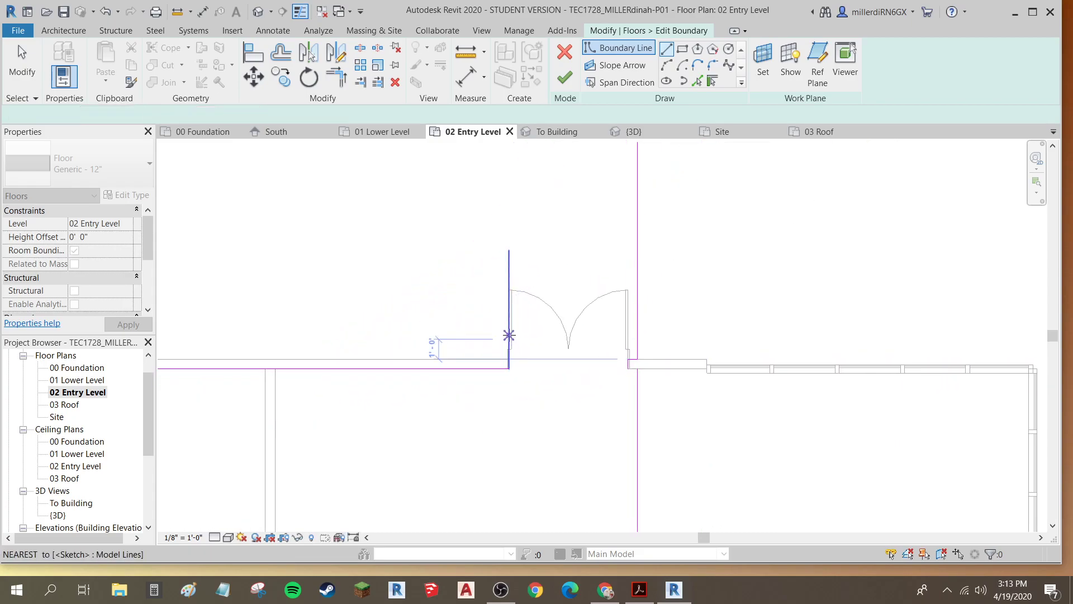
key(Escape)
scroll(503, 366, up, 4)
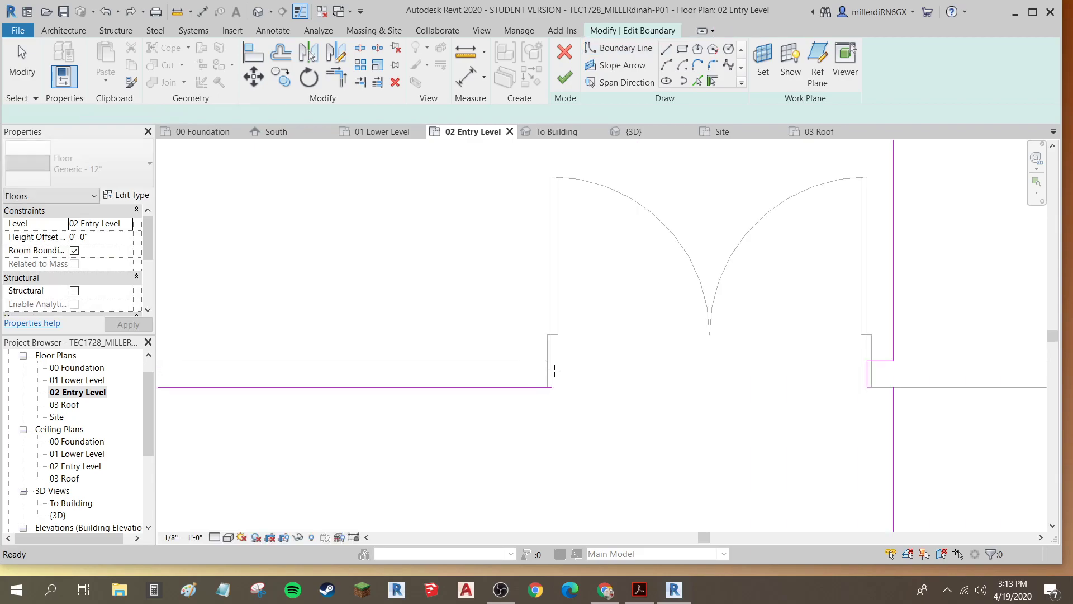
Draw a 6" vertical boundary line through the wall at the double door's left jamb.
click(667, 48)
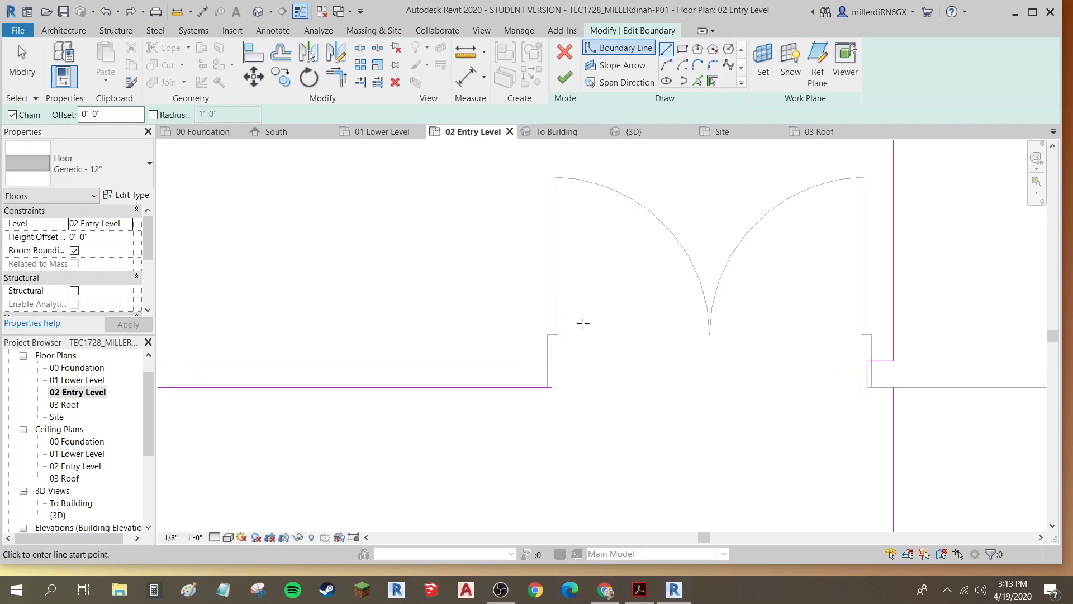
click(552, 387)
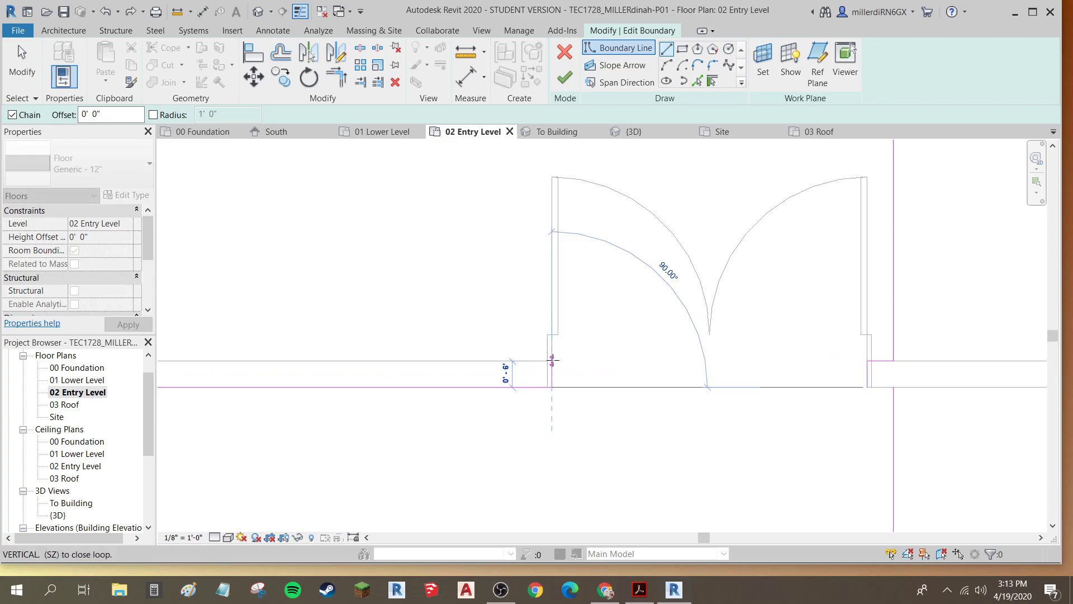
click(551, 360)
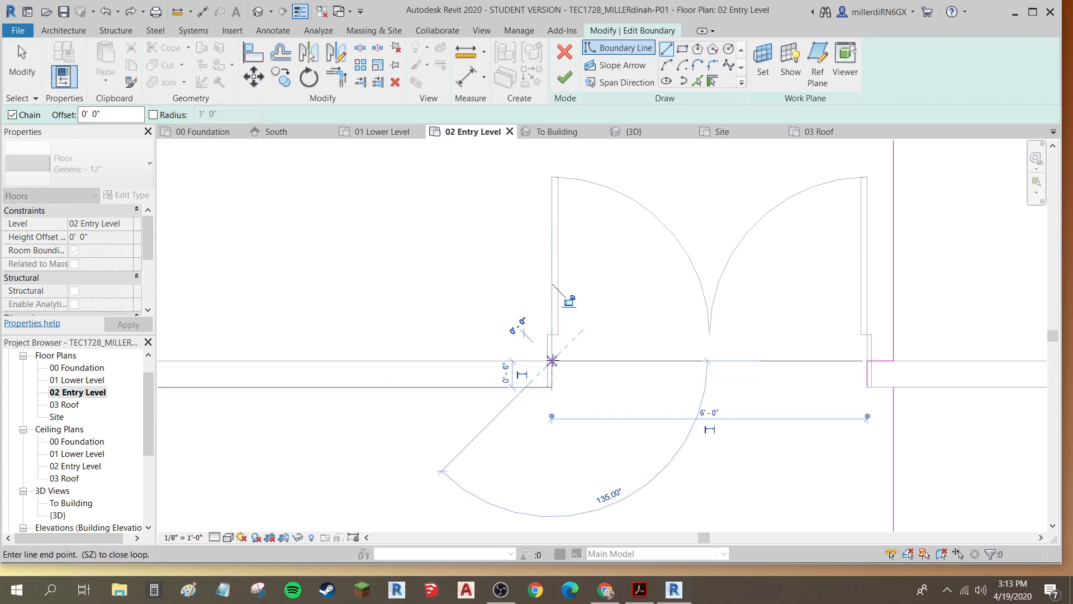
Continue the boundary along the upper wall's outer face from the left door jamb to the building's outer upper-left corner.
scroll(404, 360, down, 2)
scroll(363, 360, down, 1)
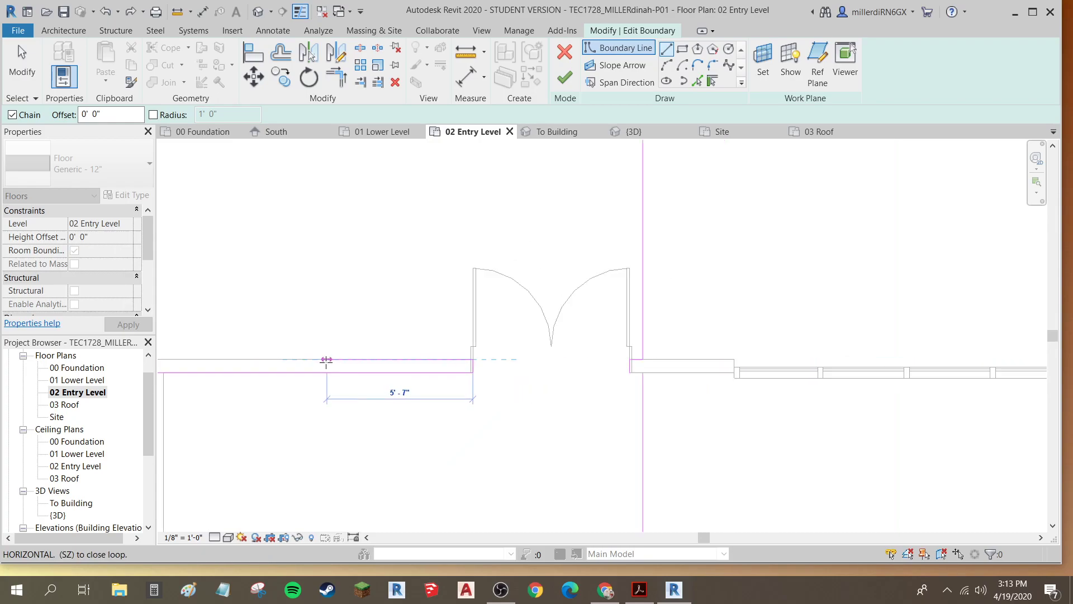
middle_drag(428, 369, 895, 381)
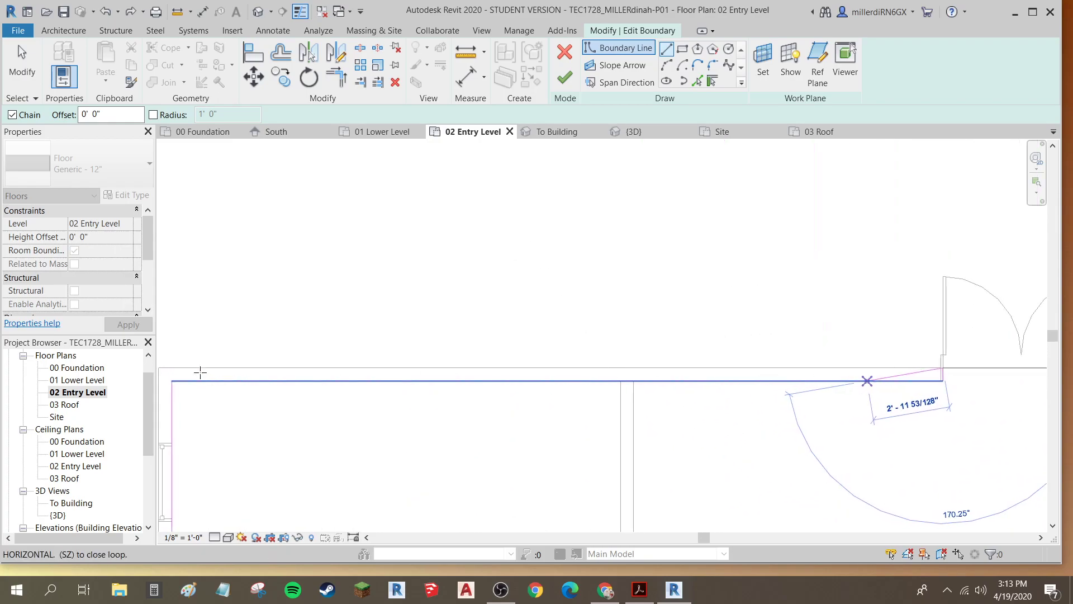
middle_drag(180, 372, 252, 377)
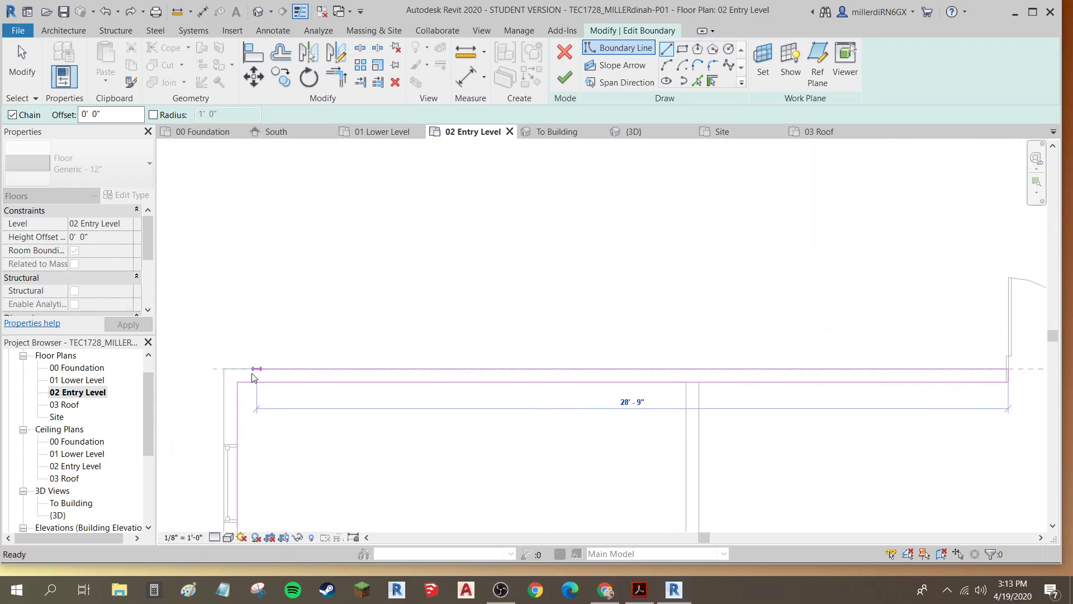
click(224, 368)
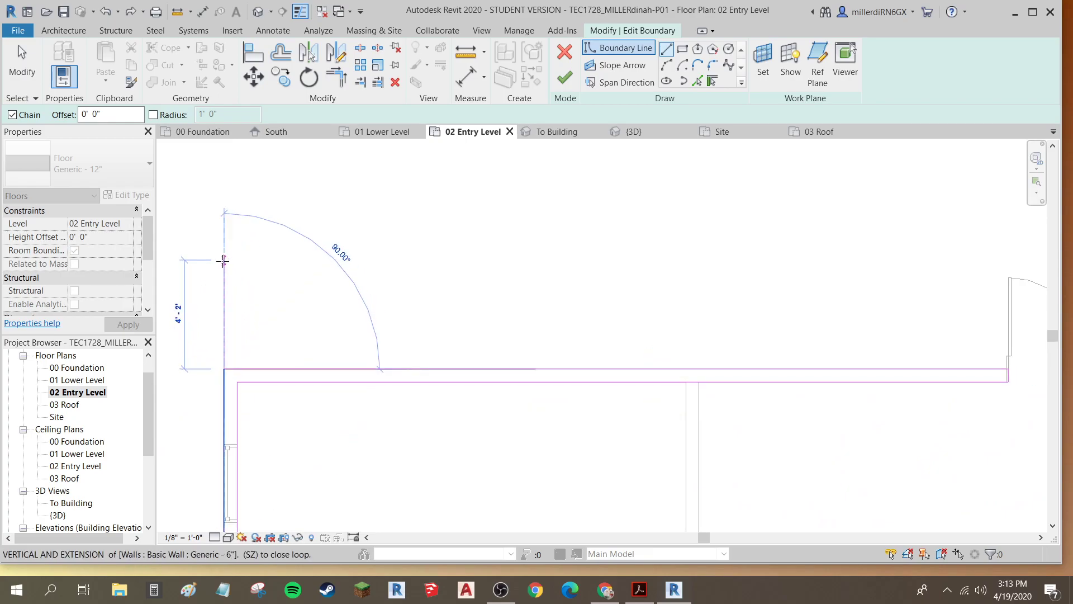
Draw a short vertical boundary line outward from the building's upper-left corner and connect it to the upper end of the vertical line beyond the double door.
text(4)
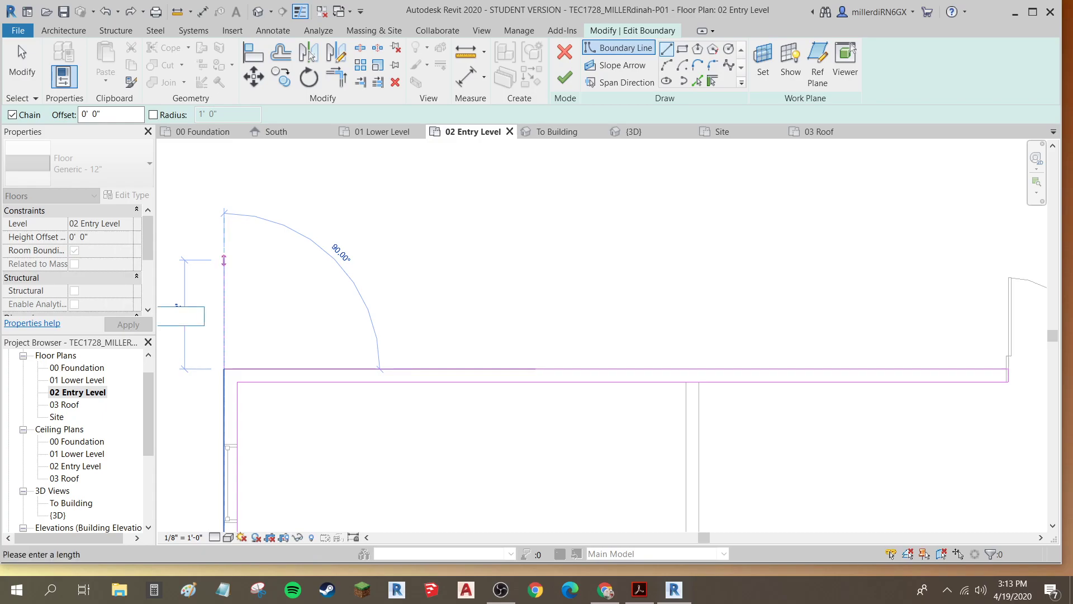
key(Return)
scroll(235, 267, down, 3)
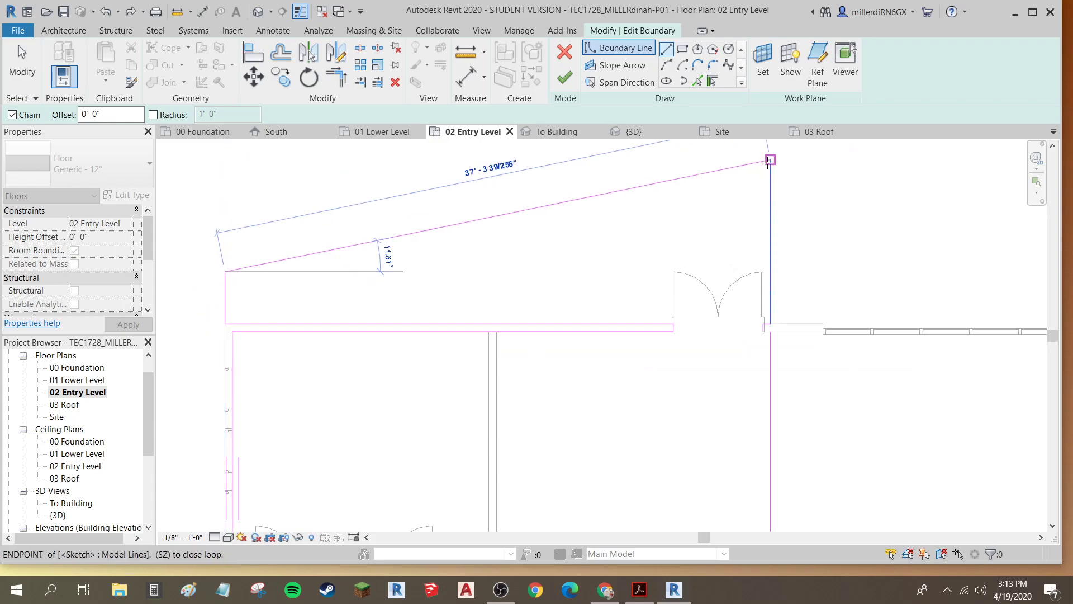
click(769, 161)
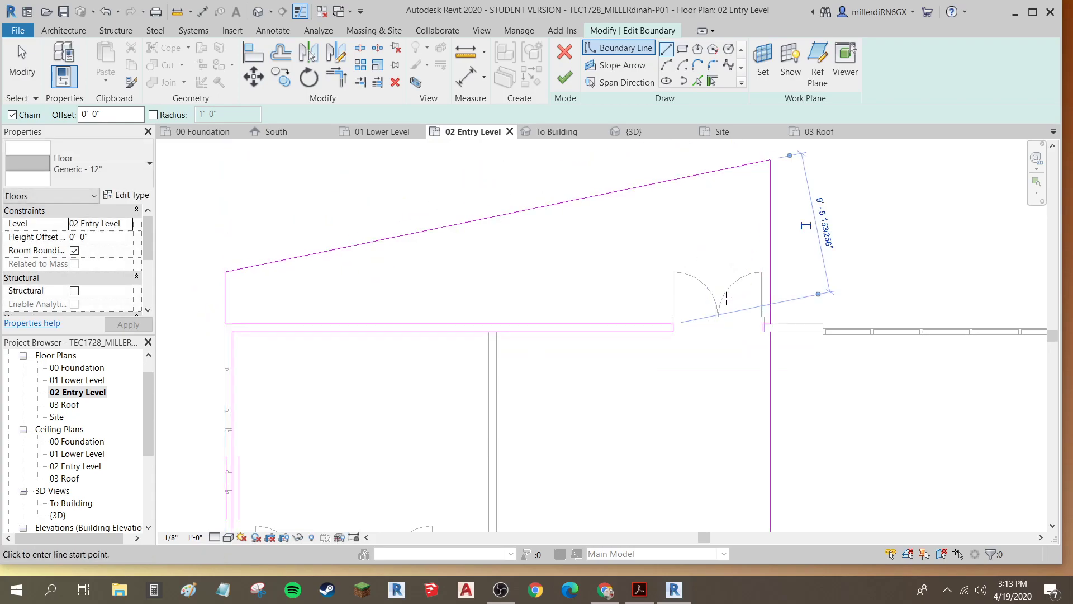
key(Escape)
key(Escape)
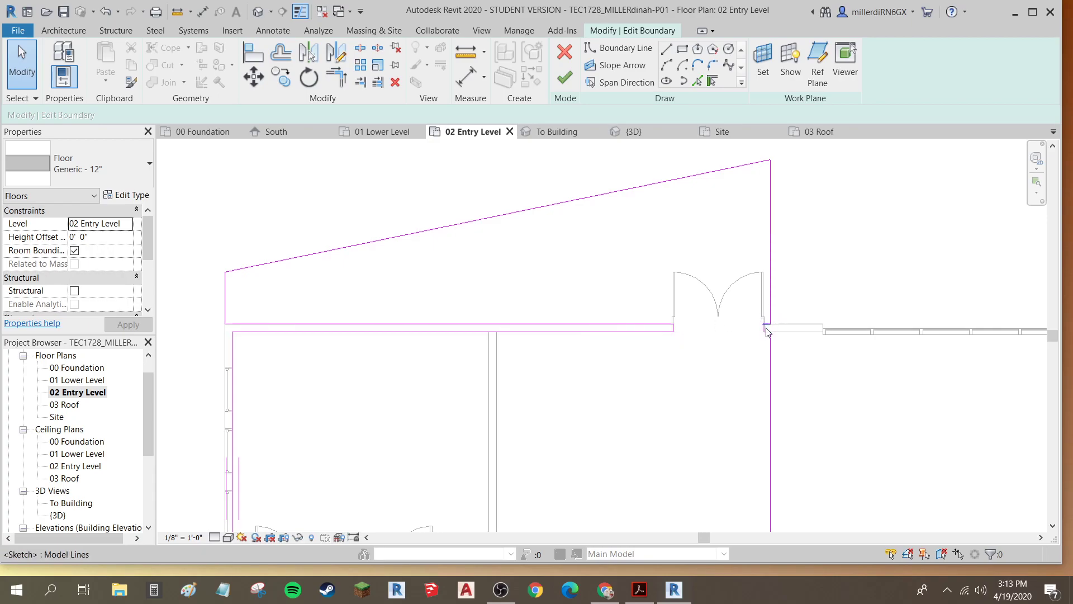
Delete the short horizontal boundary segment at the double door's right jamb and try to finish the floor boundary.
scroll(776, 332, up, 3)
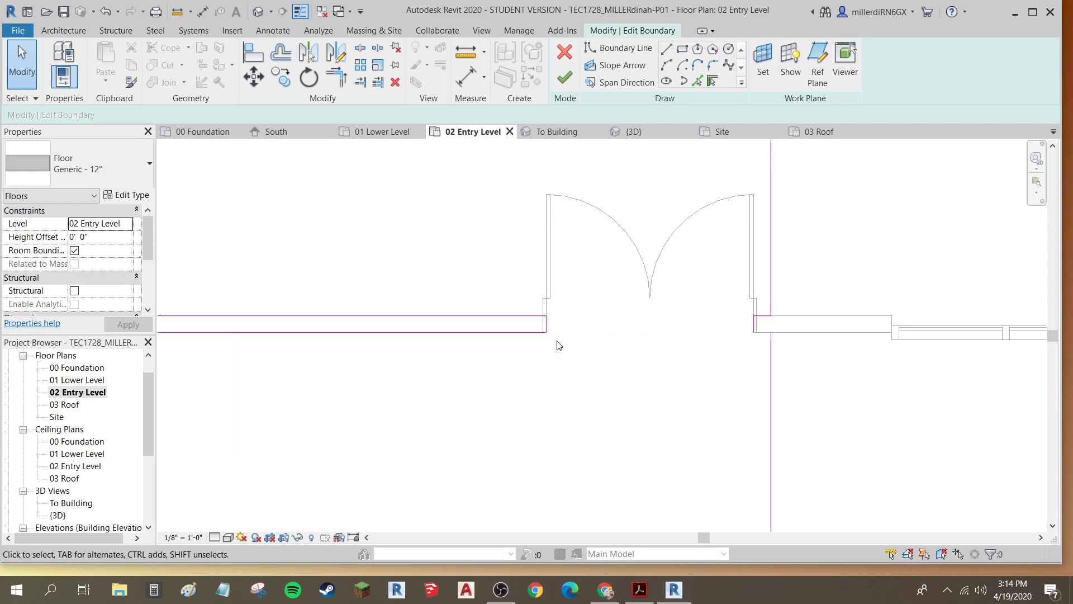
scroll(559, 351, down, 2)
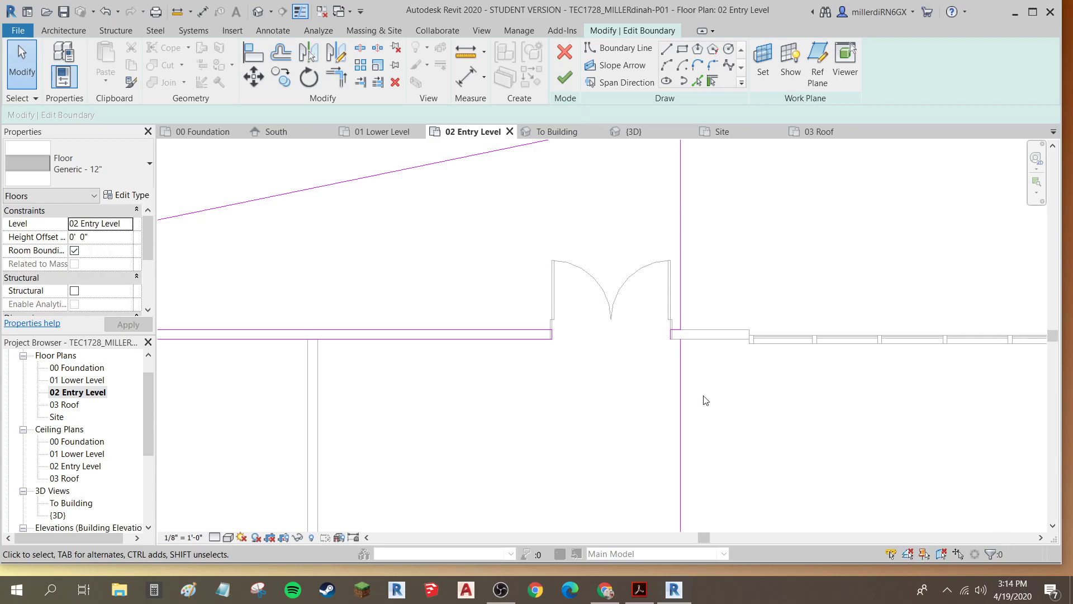
click(676, 333)
click(695, 390)
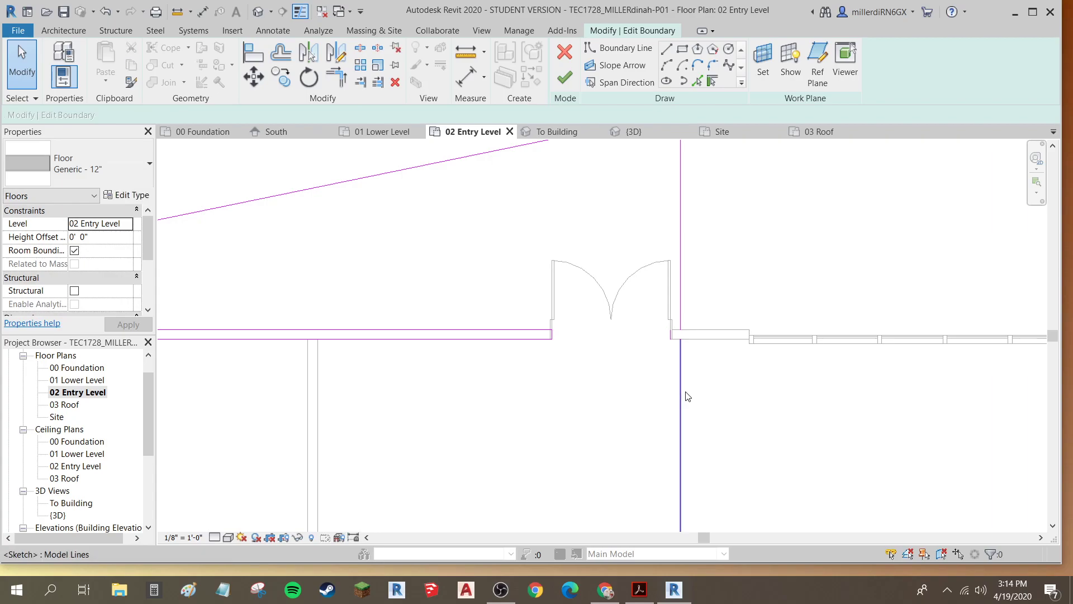
click(564, 78)
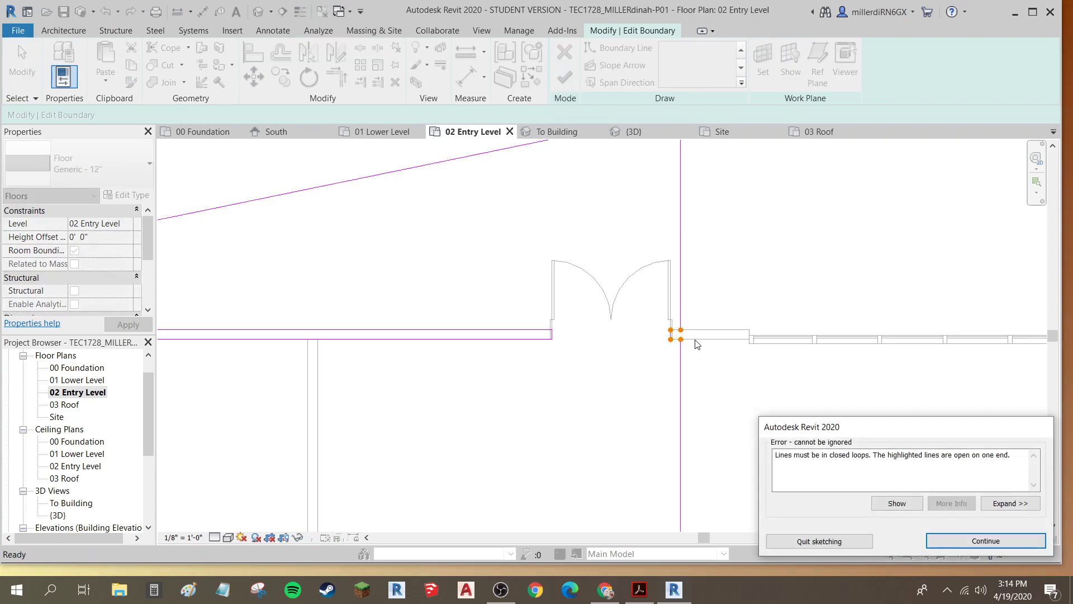
click(983, 545)
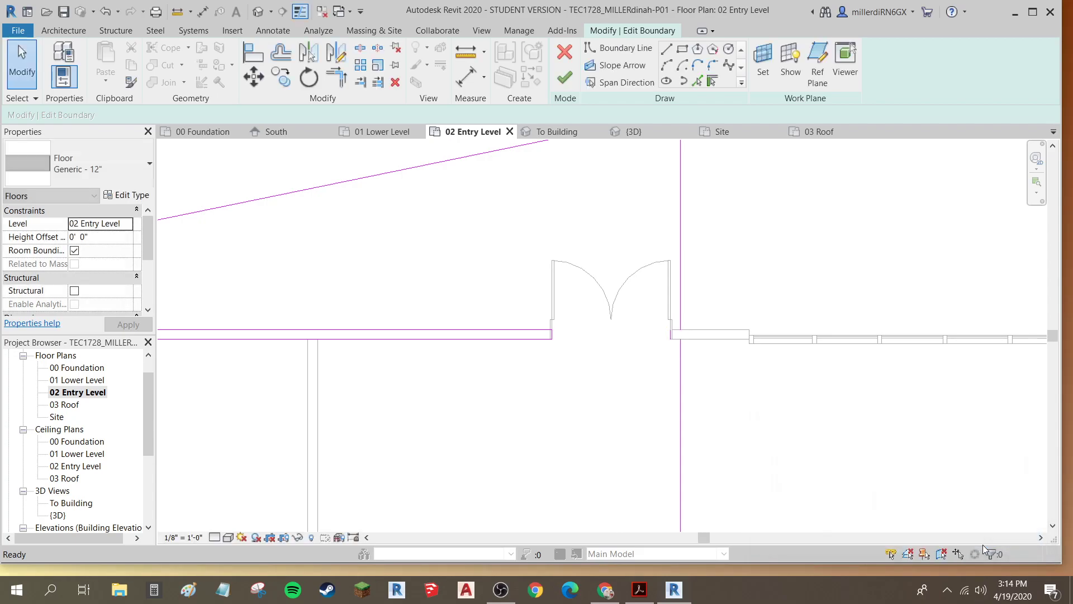
Draw two 6" horizontal boundary segments joining the double door's right jamb to the vertical boundary along the wall's outer and inner faces.
click(667, 50)
click(678, 329)
scroll(678, 329, up, 4)
key(Escape)
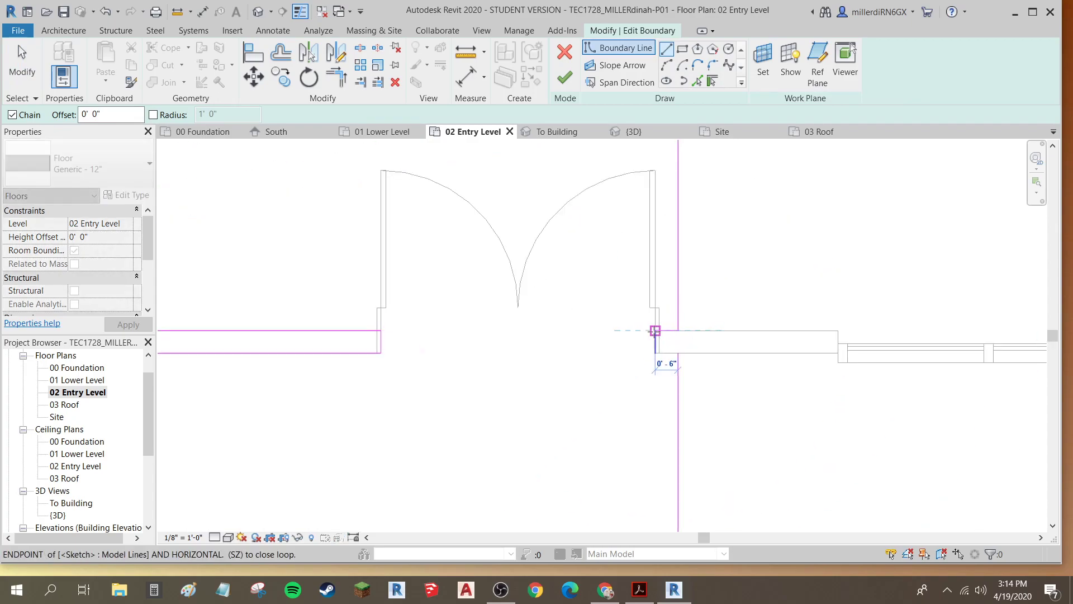
click(678, 354)
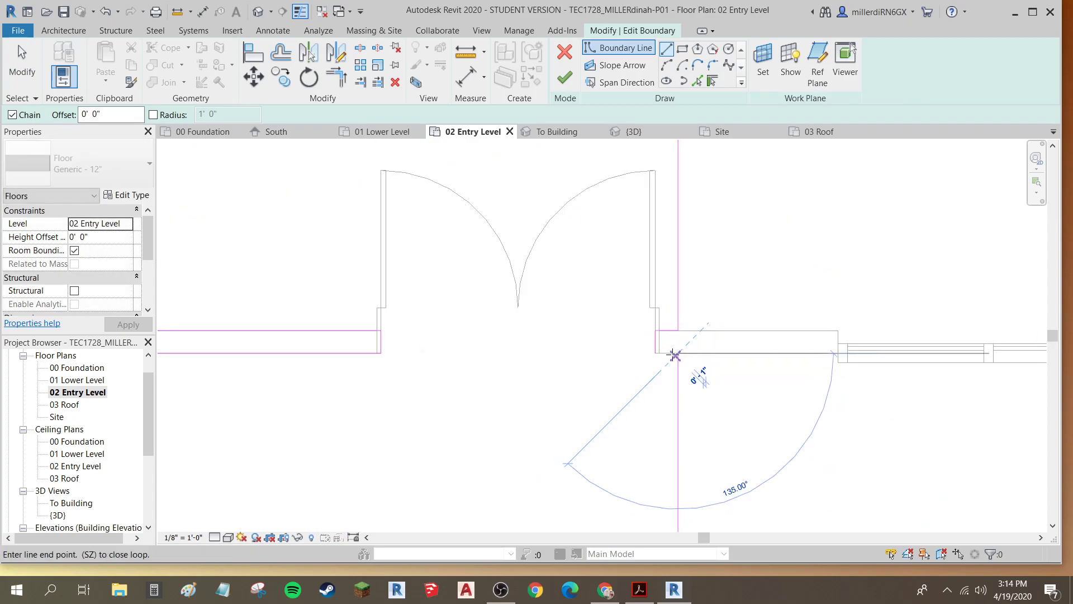
click(656, 353)
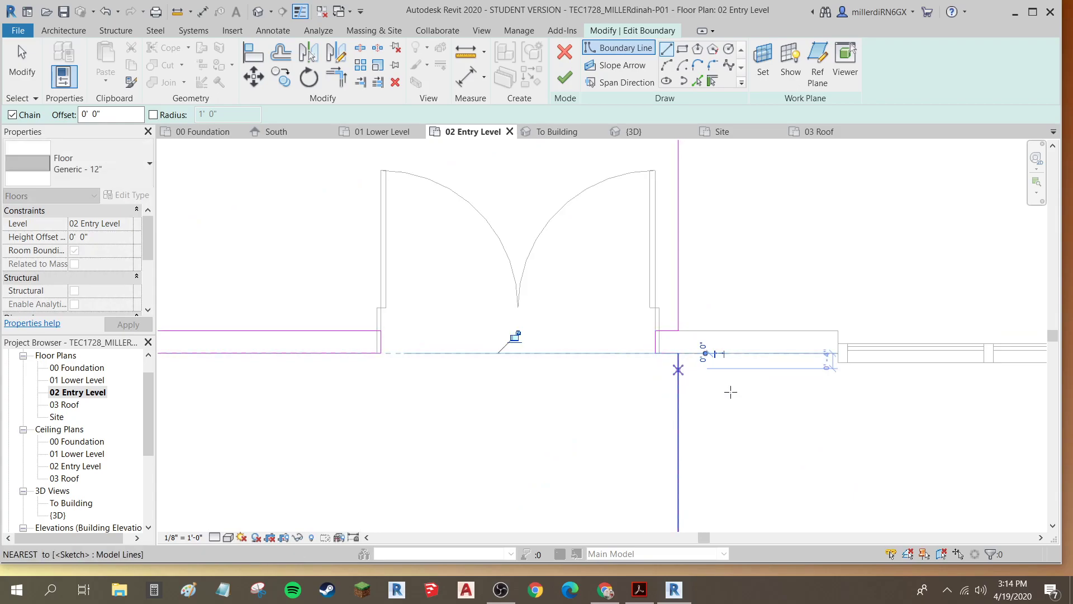
Finish the floor boundary without attaching walls to the floor's bottom, and check the deck in the 3D view.
click(565, 83)
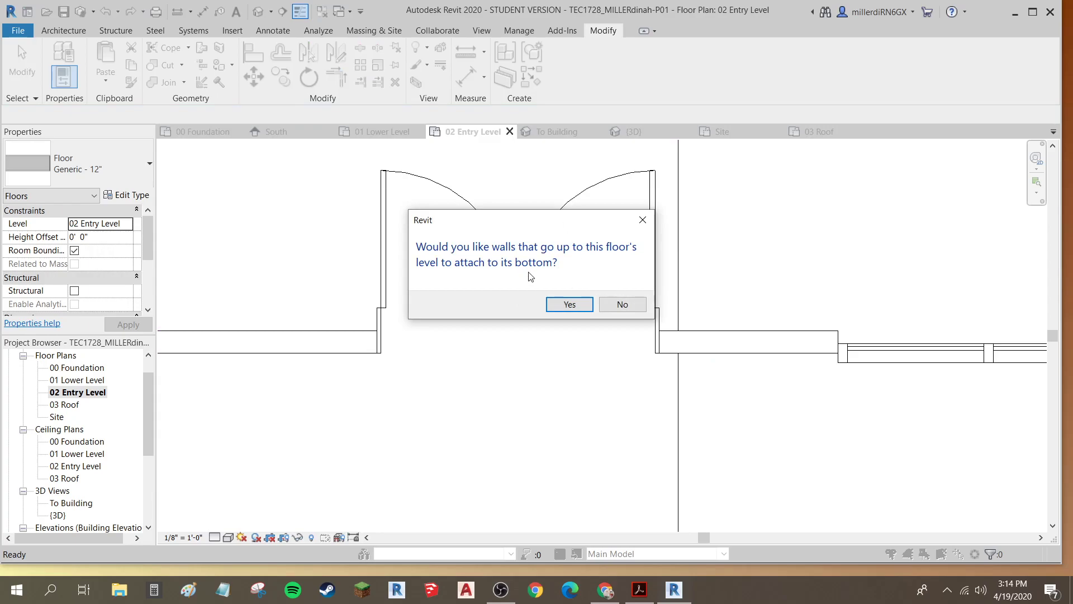
click(623, 305)
scroll(625, 307, down, 3)
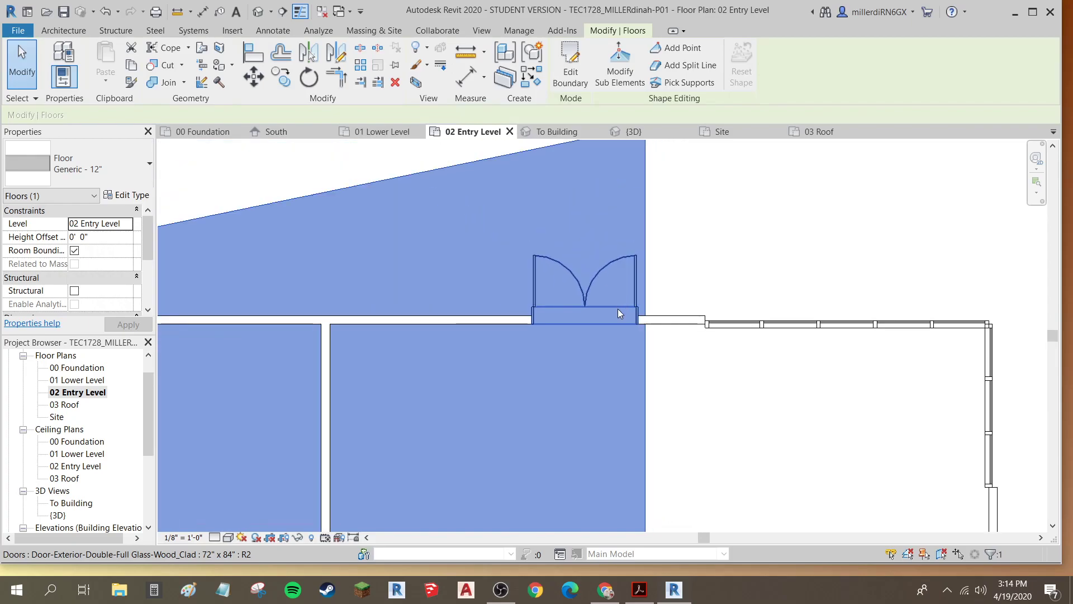
scroll(619, 308, down, 3)
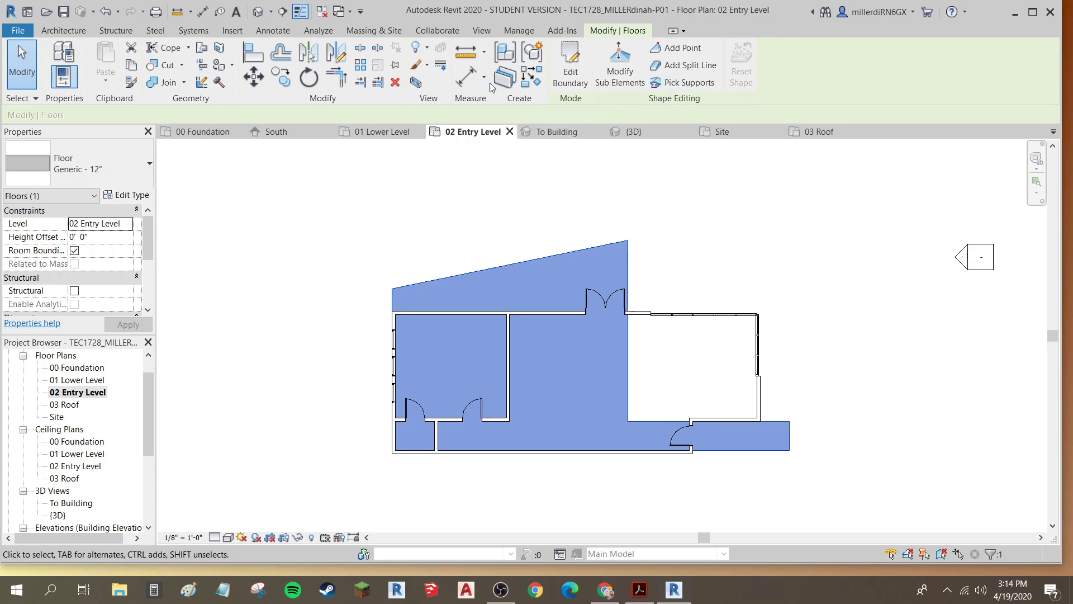
click(256, 16)
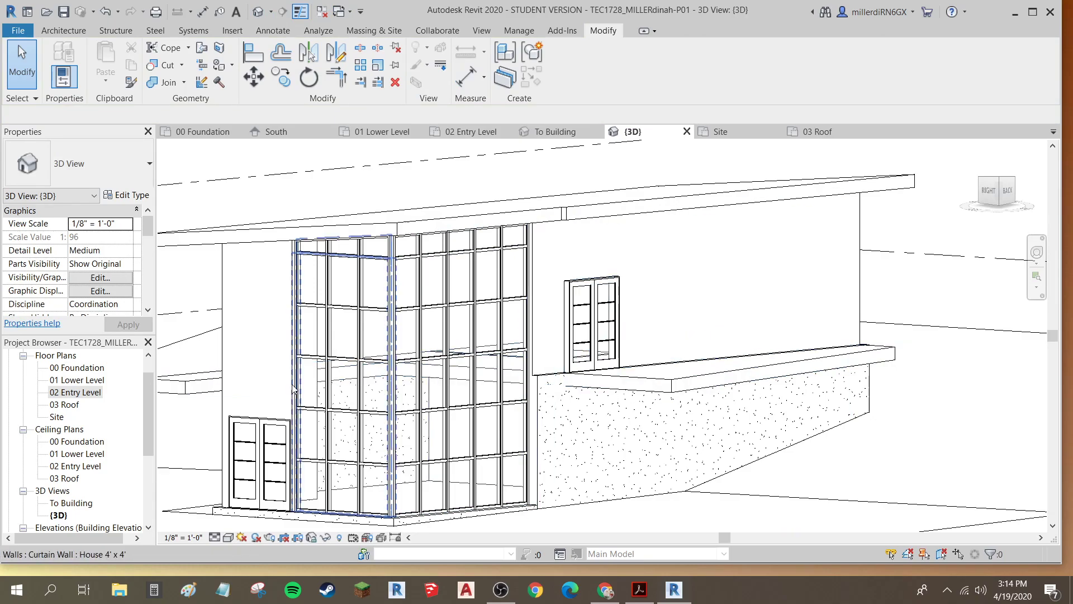
click(91, 395)
double_click(91, 394)
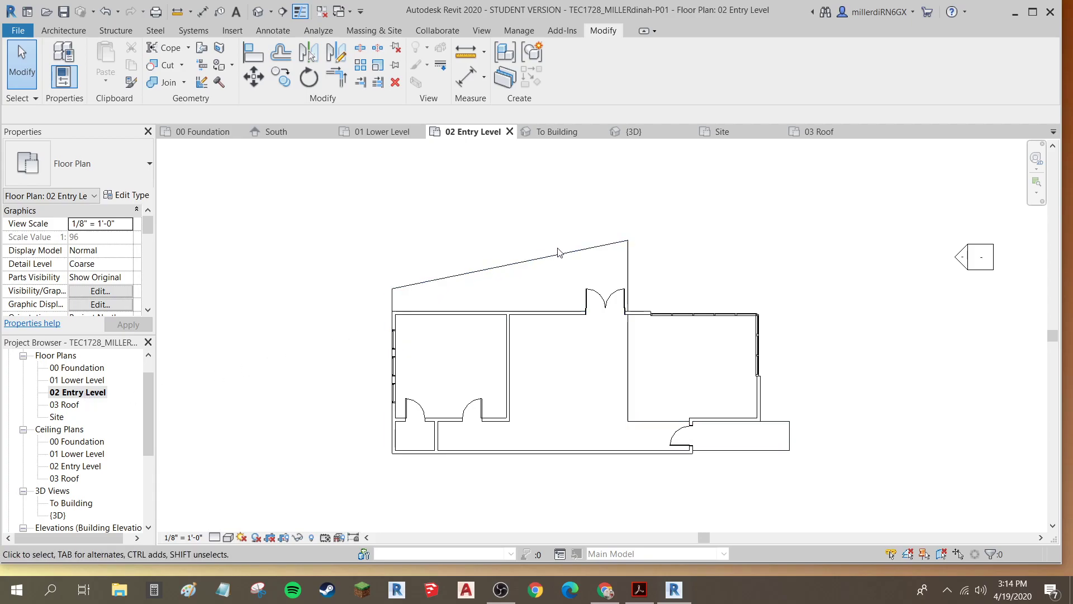
Set up a new Retaining - 12" Concrete wall in the 02 Entry Level plan with its location line at Core Face: Interior.
click(76, 34)
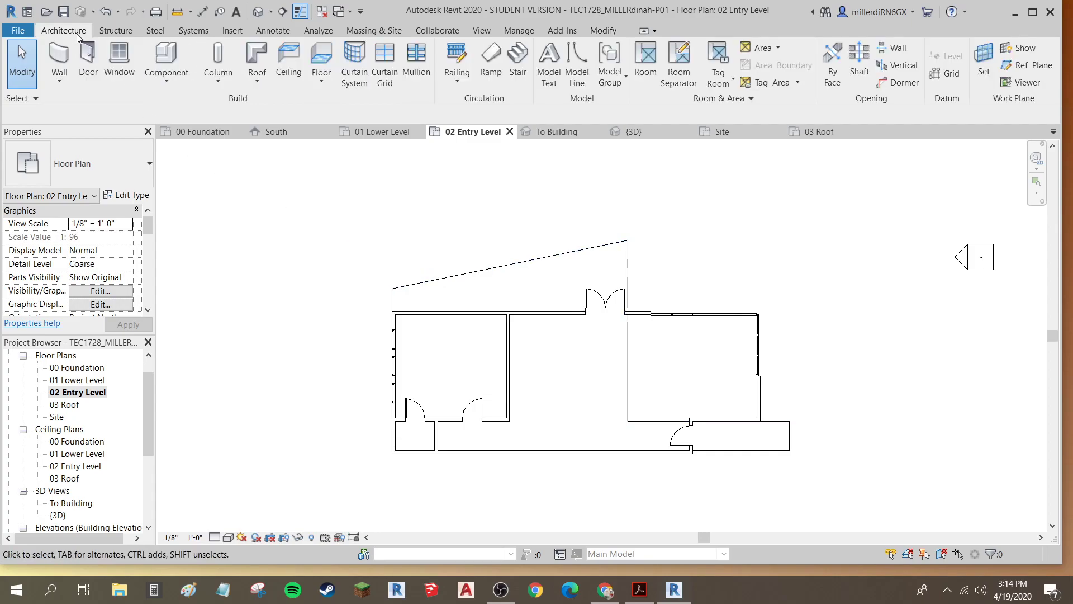
click(62, 61)
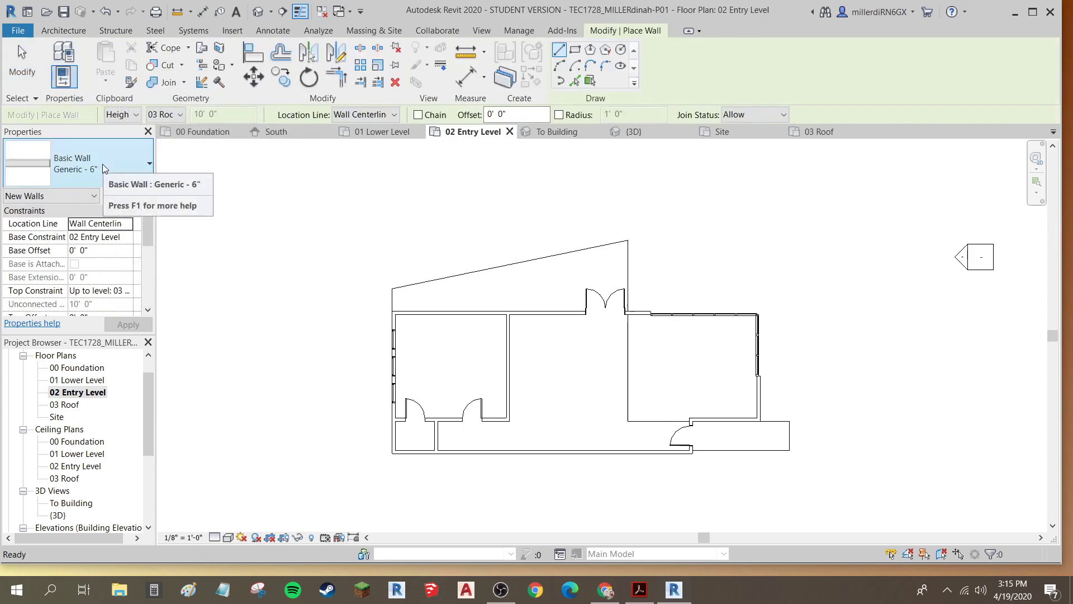
click(102, 164)
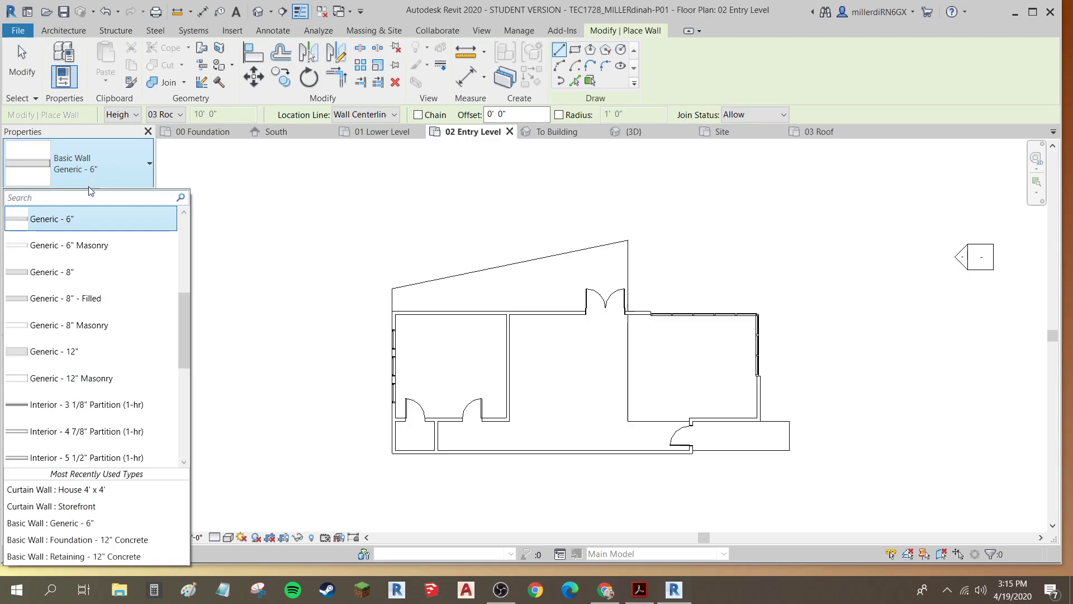
scroll(75, 363, down, 2)
scroll(76, 363, down, 1)
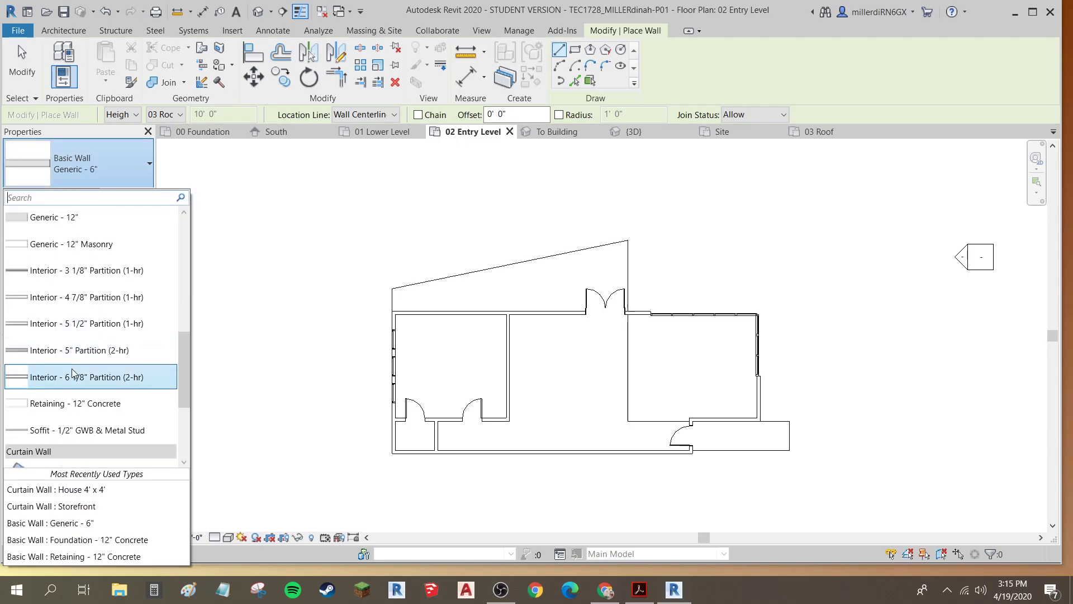
click(78, 410)
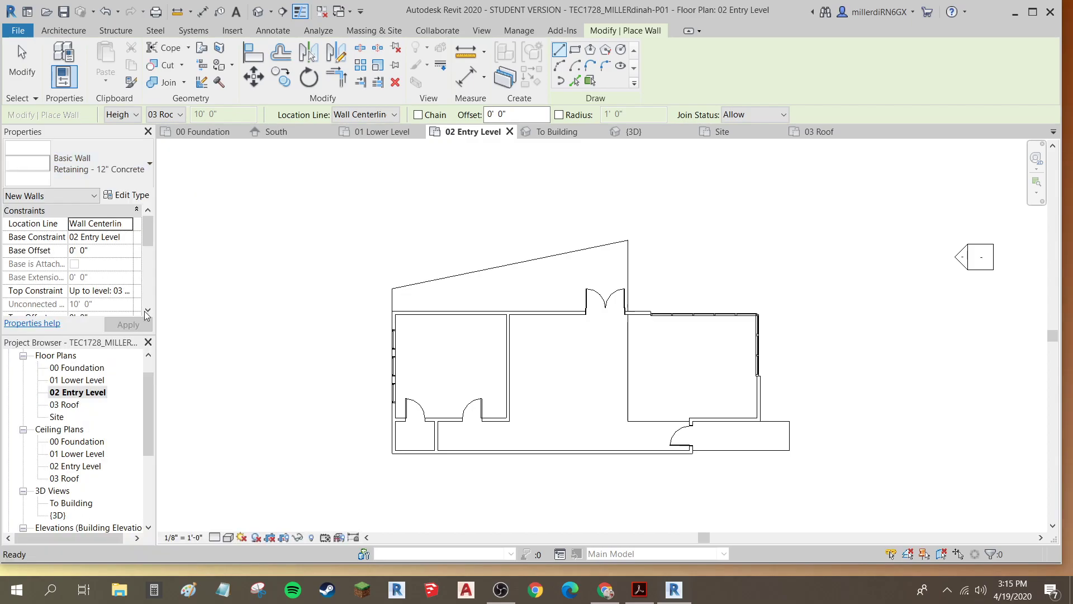
click(382, 115)
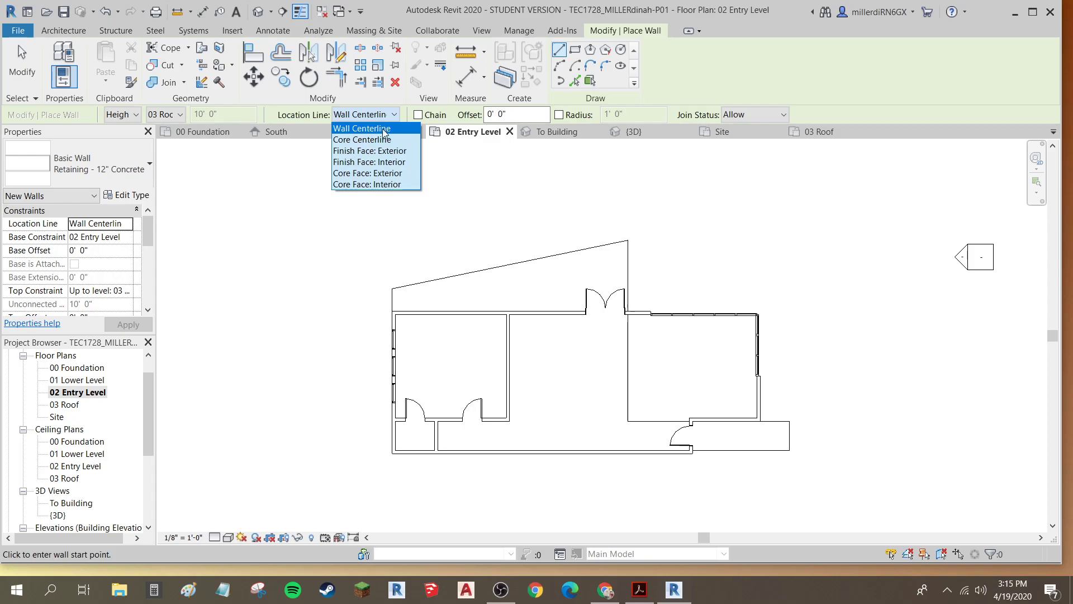
click(388, 185)
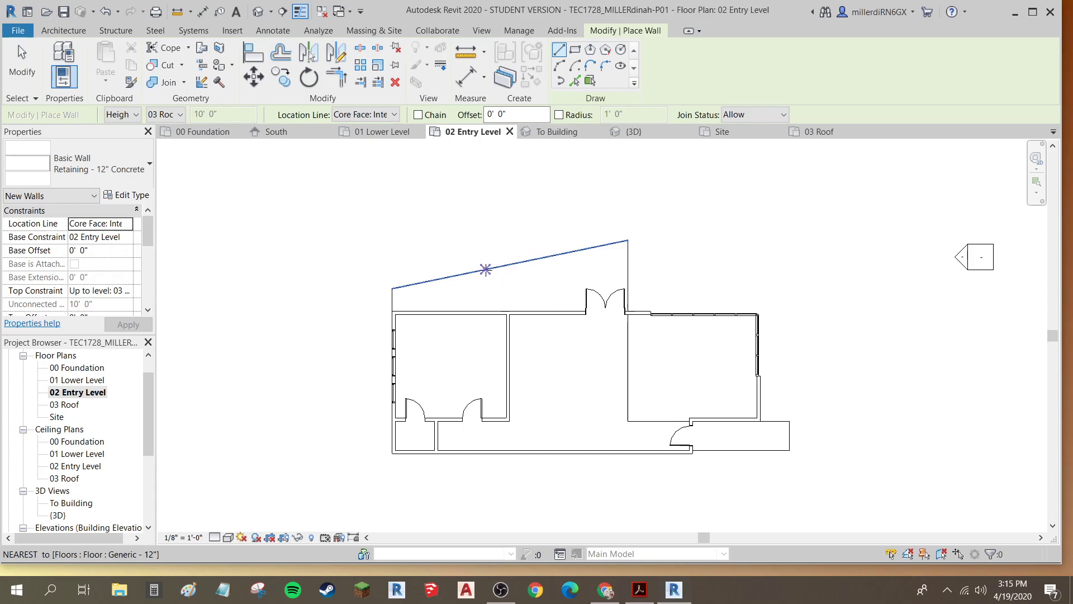
Draw a 16' retaining wall along the outside of the deck's sloped edge, from near its midpoint toward the double door.
click(485, 268)
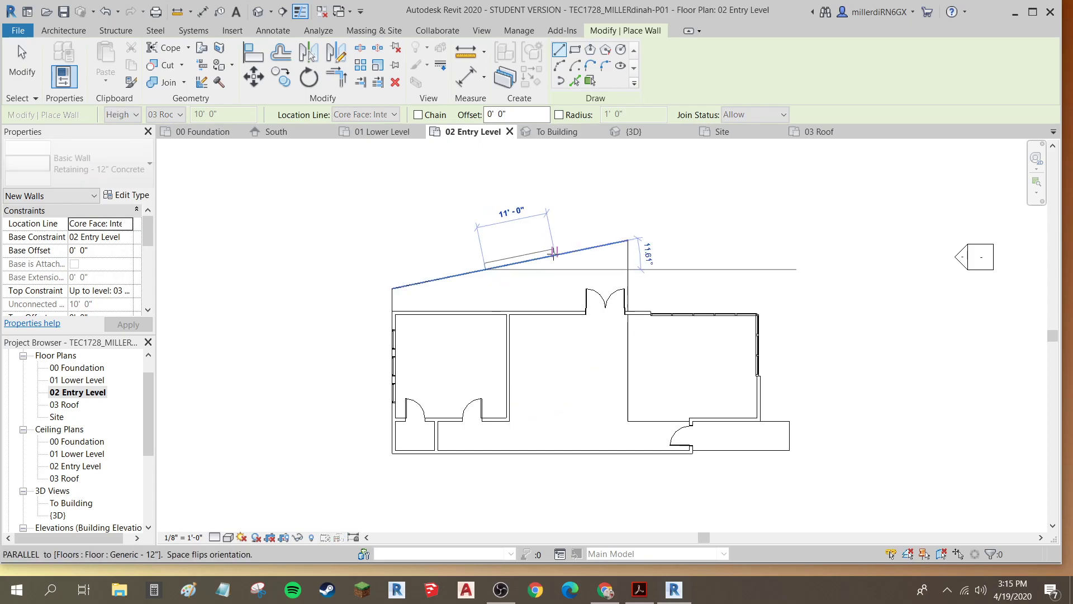
text(4)
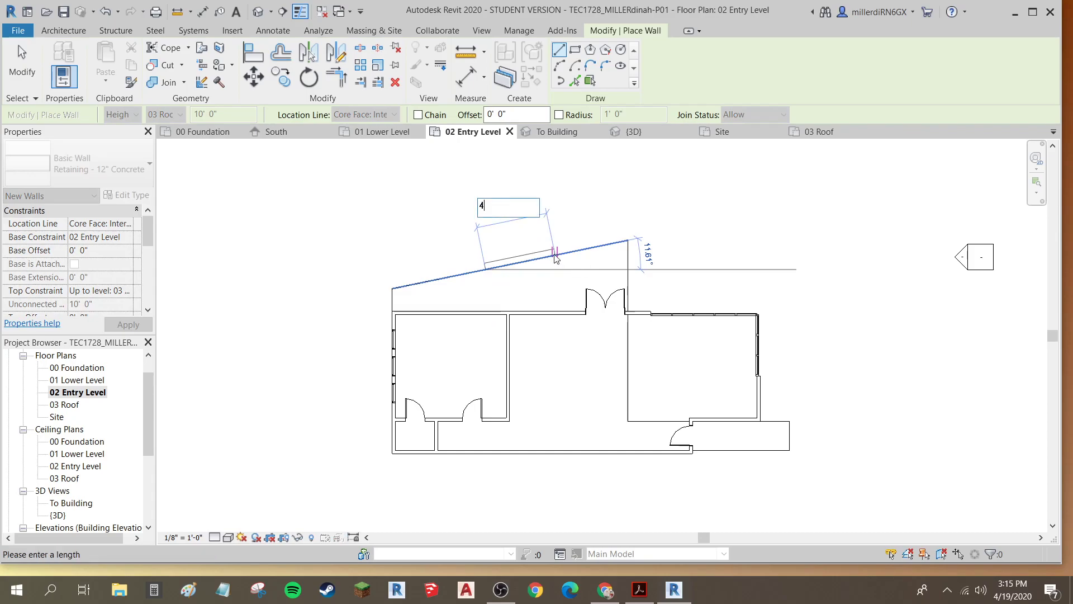
text(16)
key(Return)
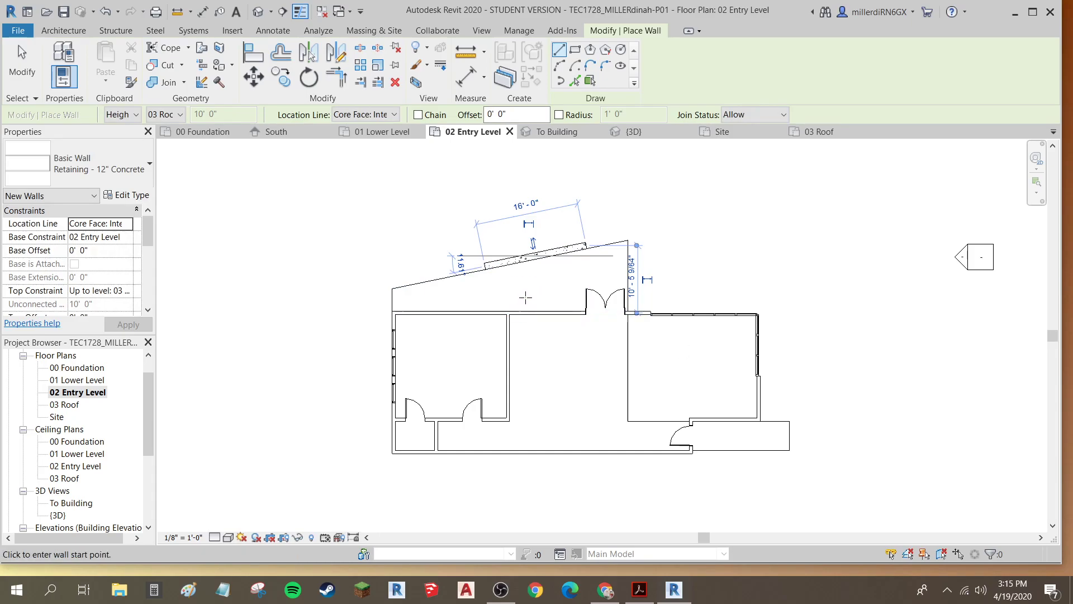
key(Escape)
key(Escape)
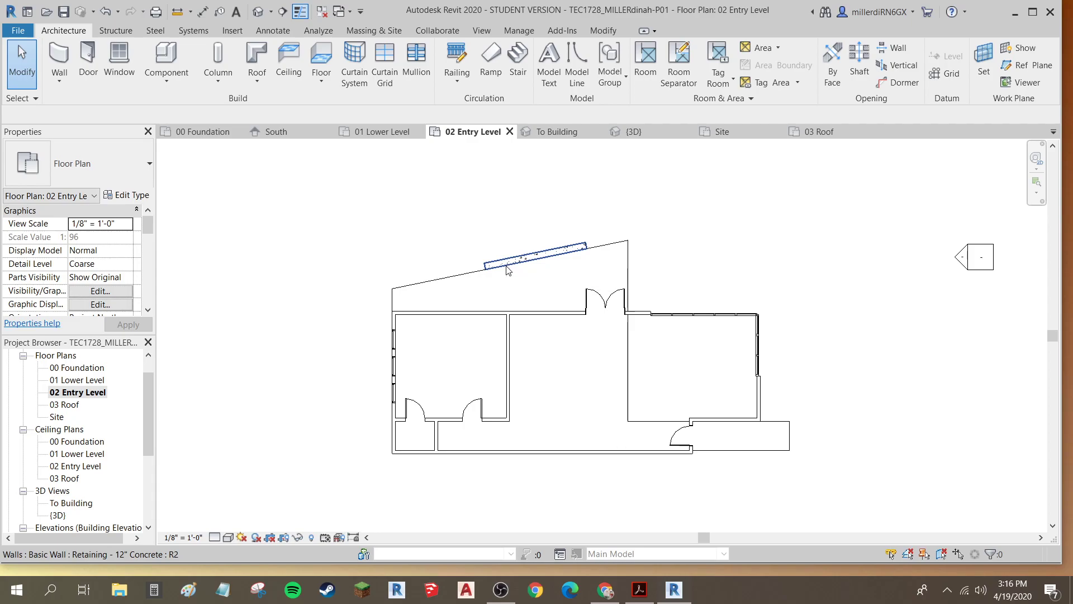
Set the retaining wall's base constraint to 00 Foundation and check the wall in the 3D view.
click(509, 271)
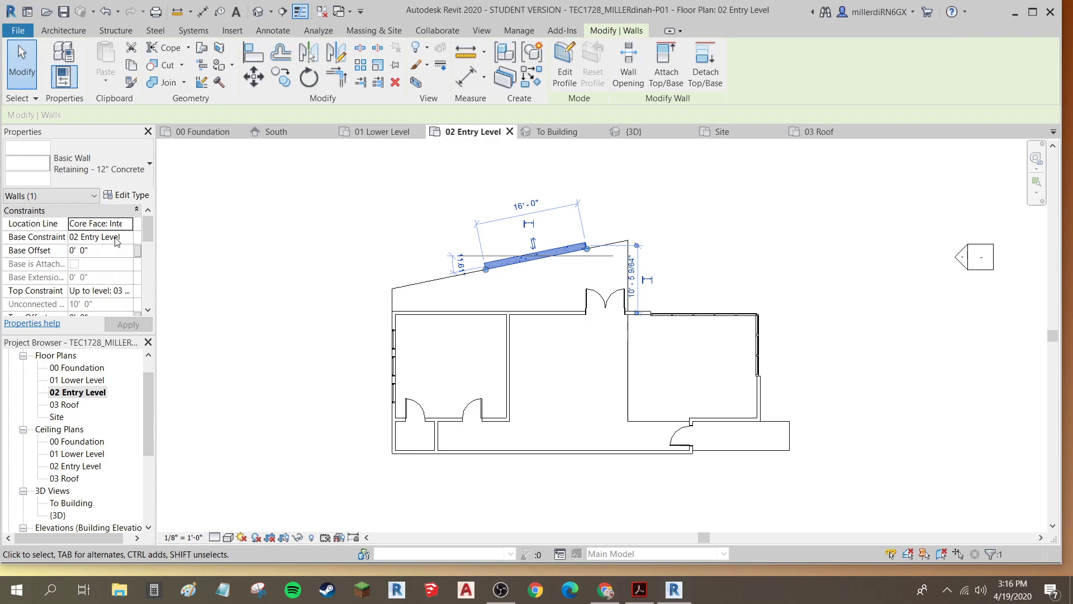
click(117, 238)
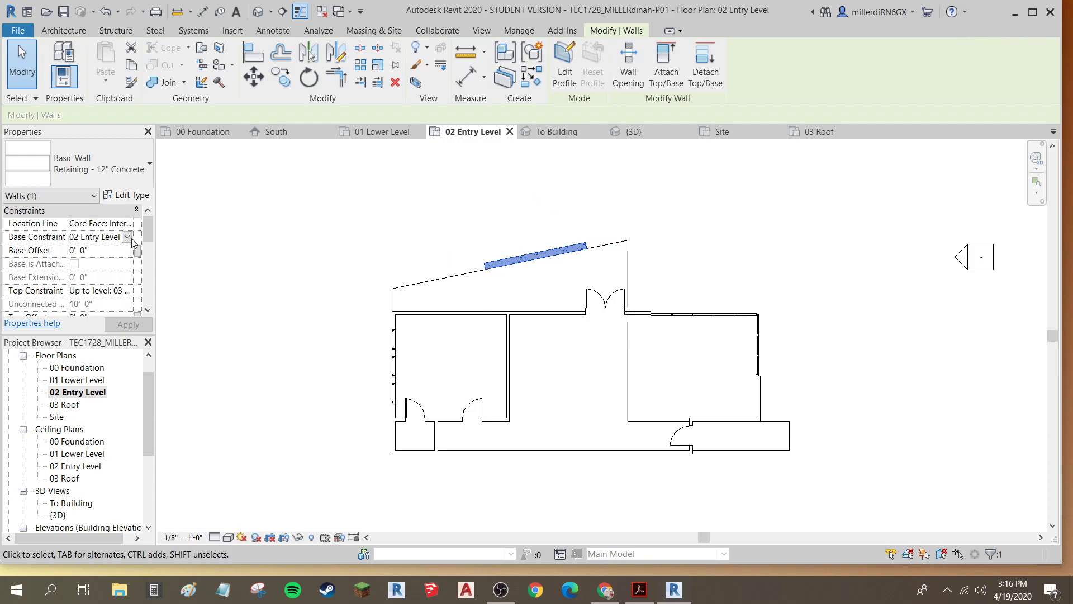
click(127, 237)
click(111, 254)
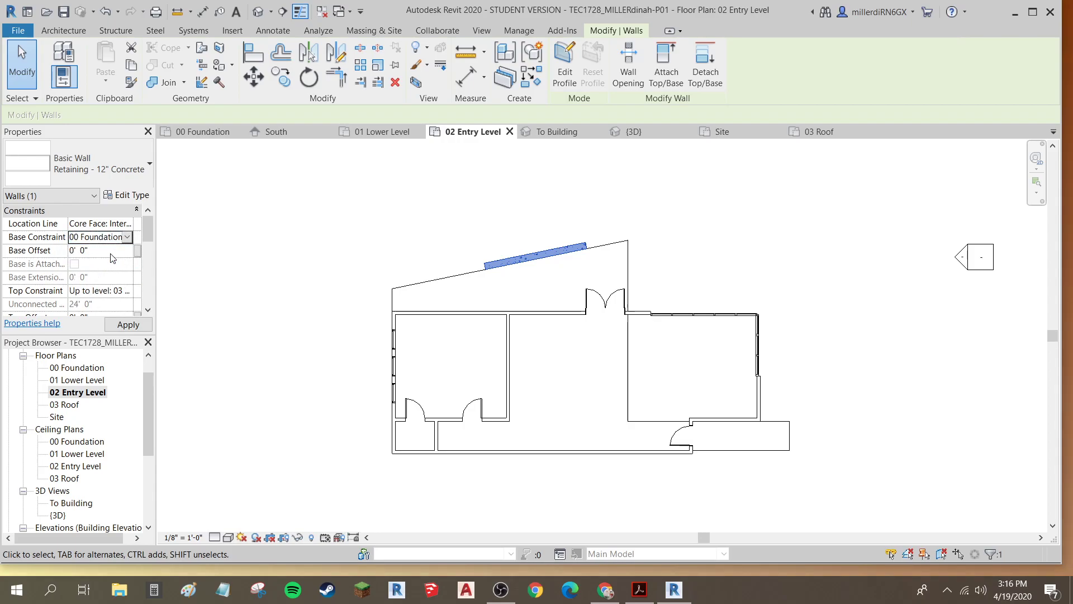
click(125, 326)
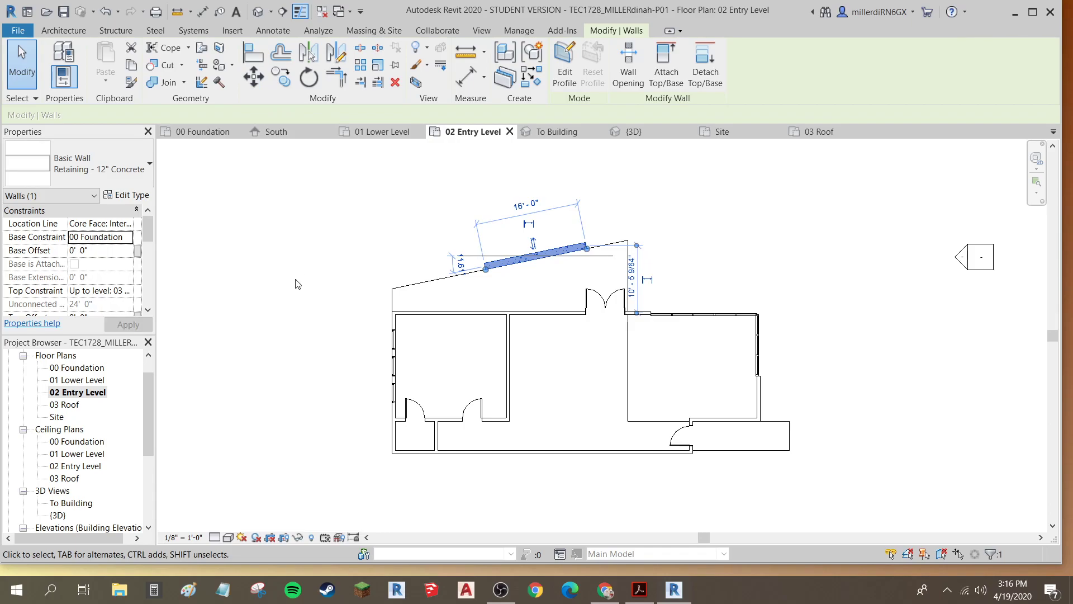
click(259, 12)
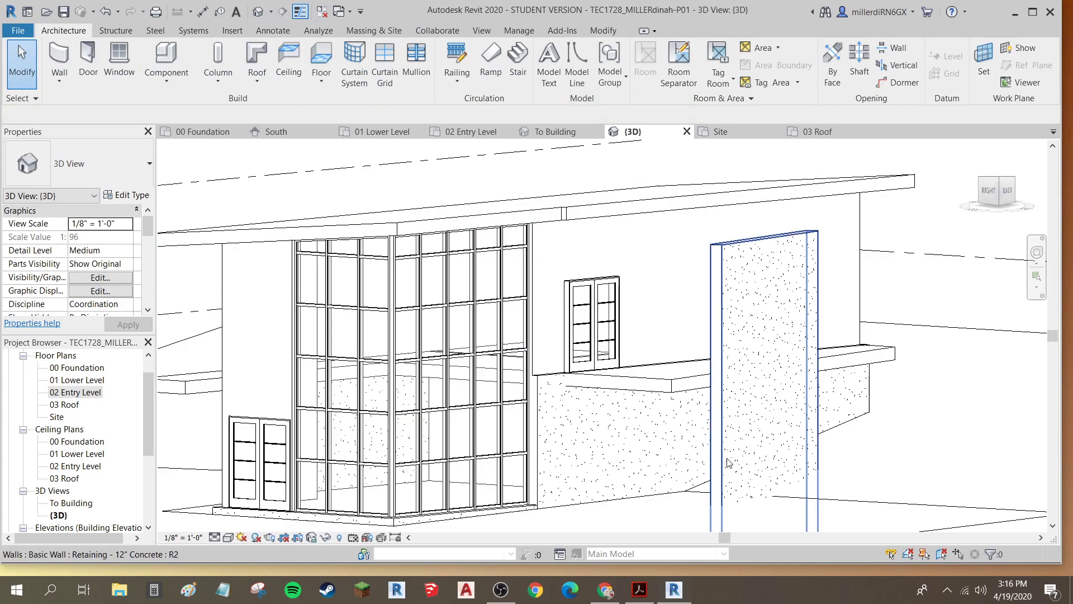
scroll(732, 475, down, 5)
shift+middle_drag(746, 490, 744, 425)
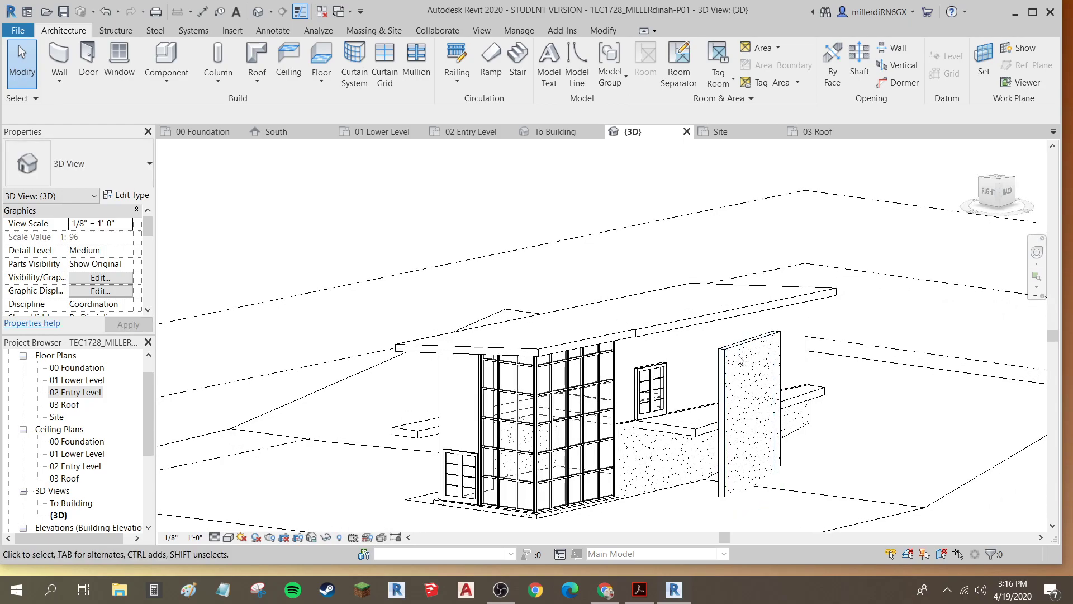
double_click(67, 393)
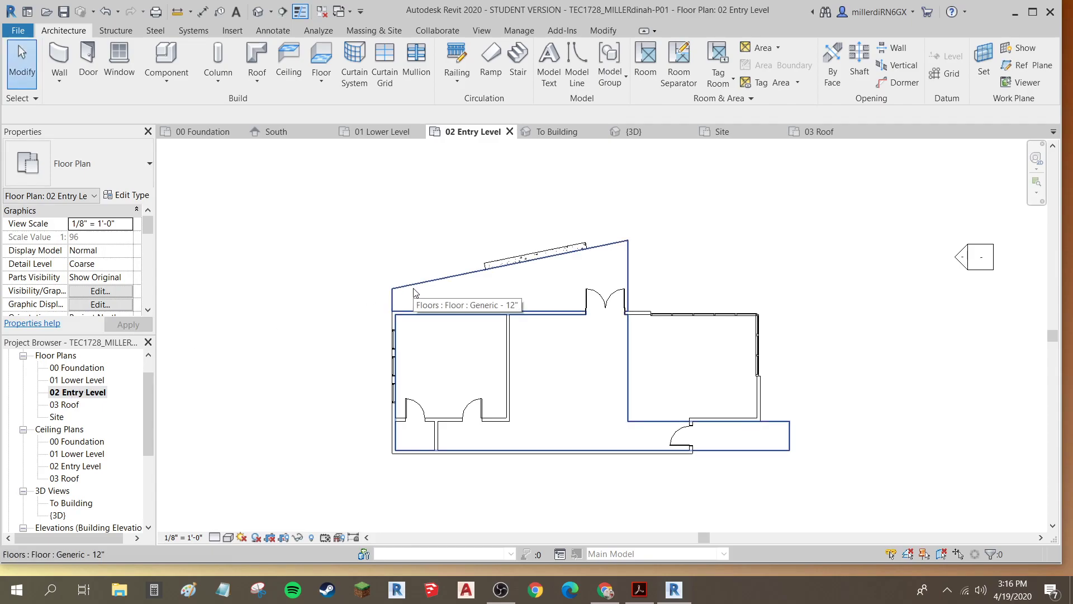
Open the entry-level Generic - 12" floor's boundary for editing.
click(479, 278)
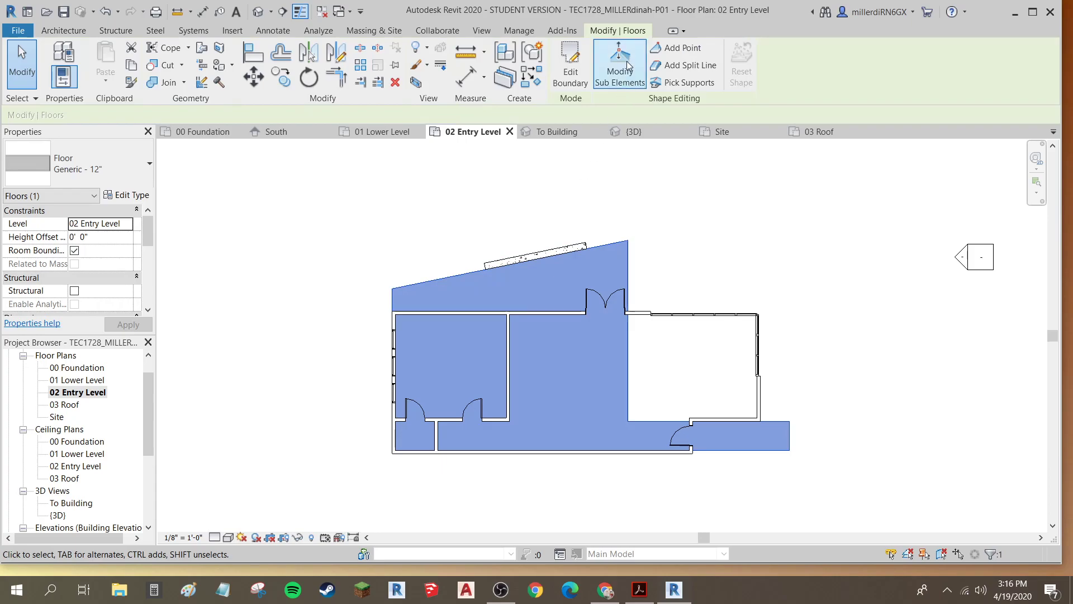
click(571, 68)
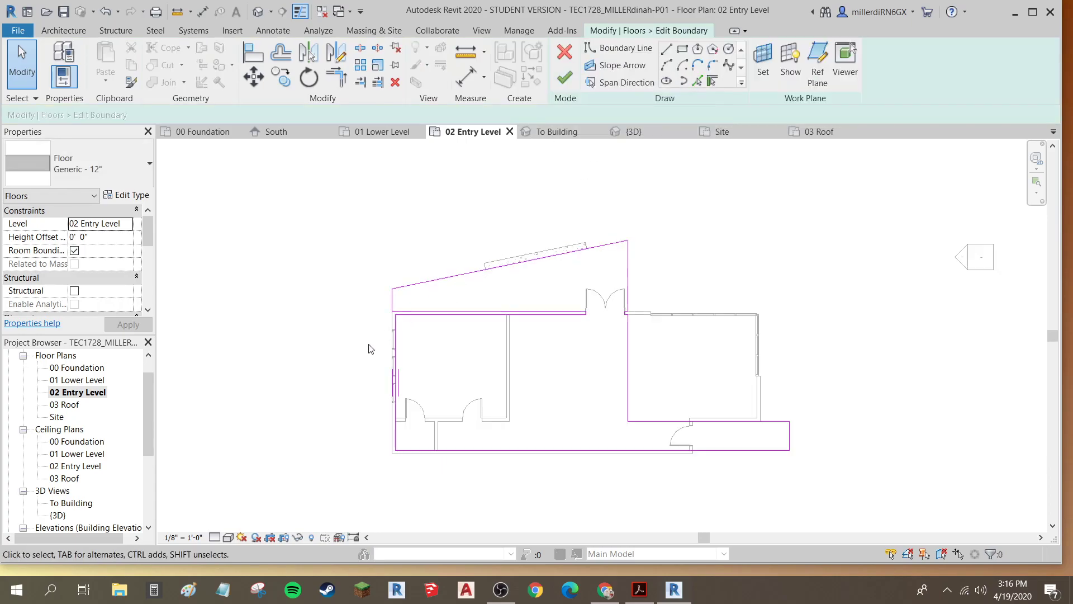
Try to move the deck's short end edge inward to line up with the interior partition's face.
click(393, 302)
mouse_move(407, 299)
mouse_down()
mouse_move(513, 292)
mouse_move(510, 302)
mouse_up()
scroll(510, 323, up, 4)
scroll(509, 324, up, 3)
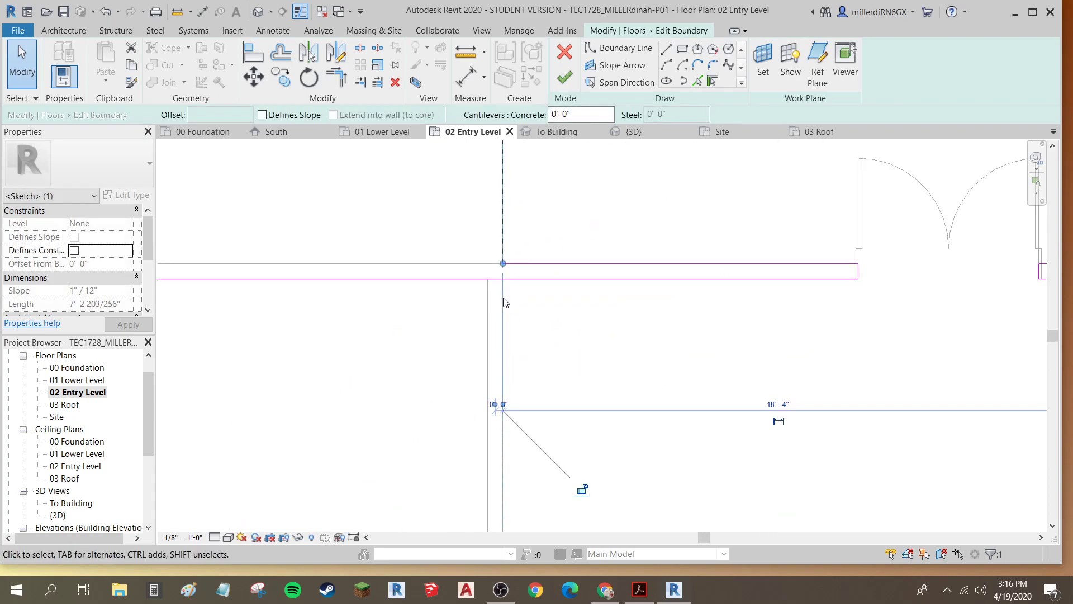
scroll(509, 341, down, 3)
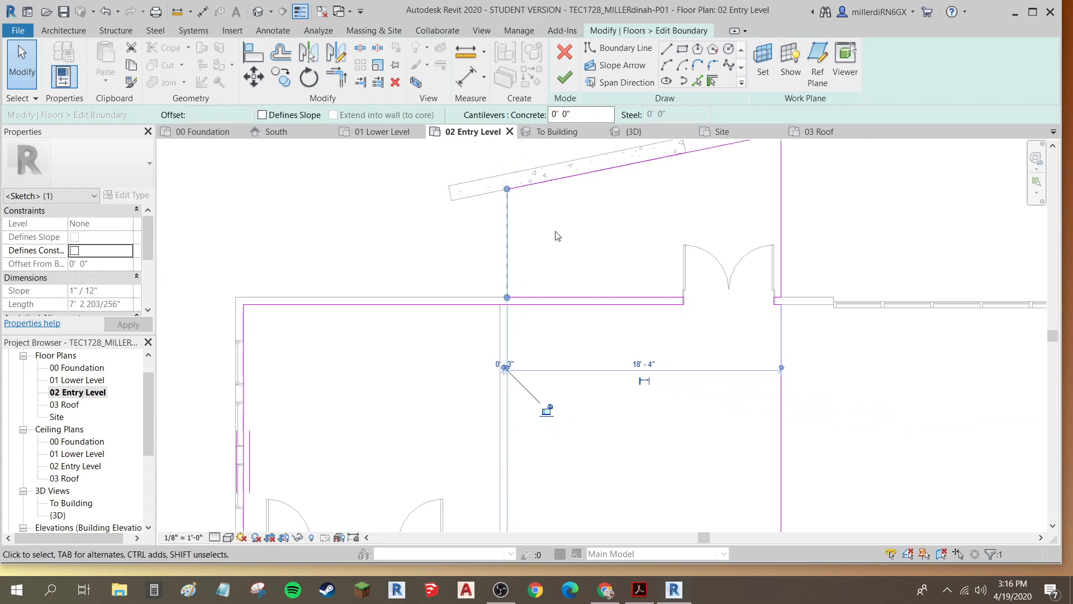
click(539, 249)
scroll(507, 318, down, 3)
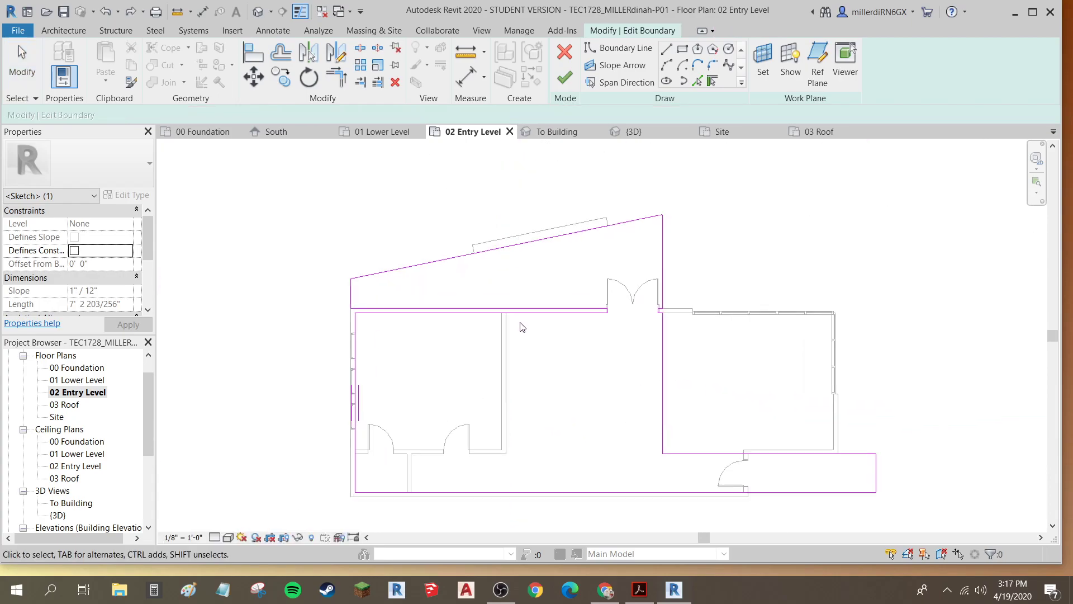
Move the deck's short end edge to the interior partition's face, about 18'-4" from the opposite edge, and finish the boundary without attaching walls.
scroll(519, 322, up, 3)
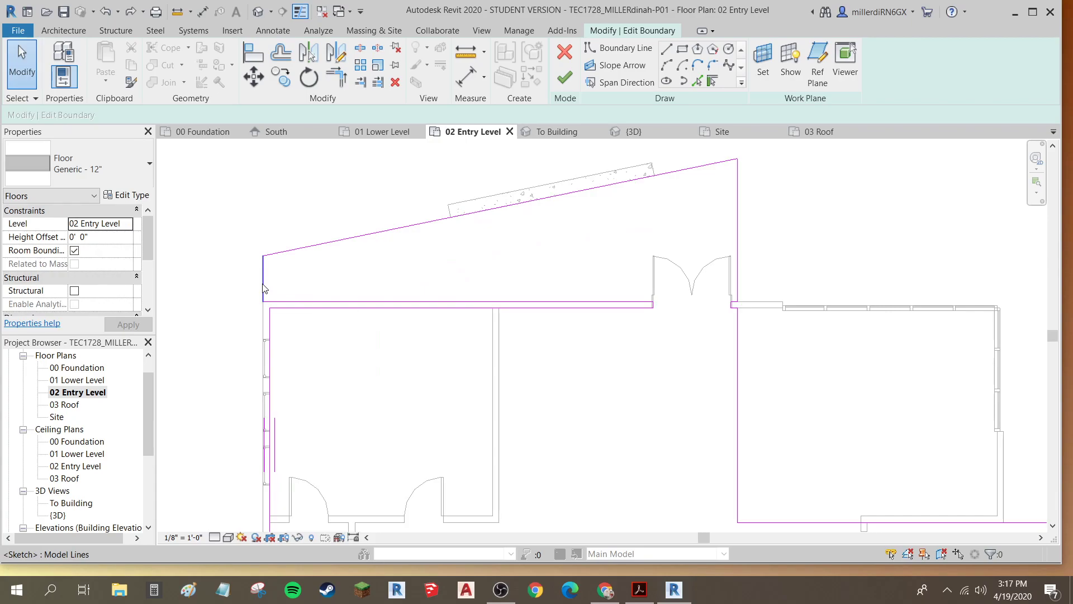
drag(264, 284, 503, 268)
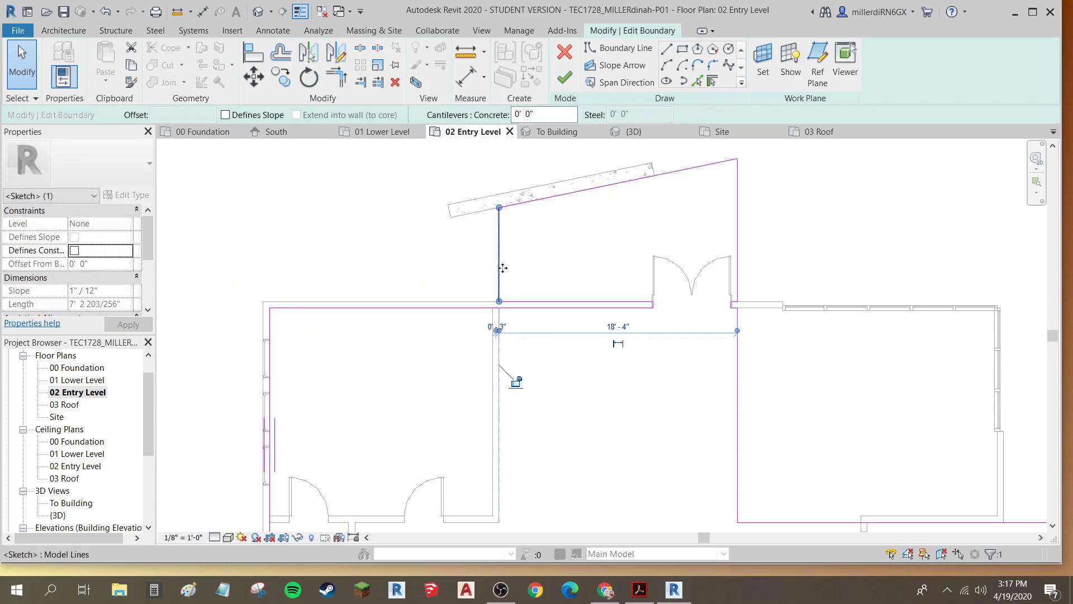
click(560, 84)
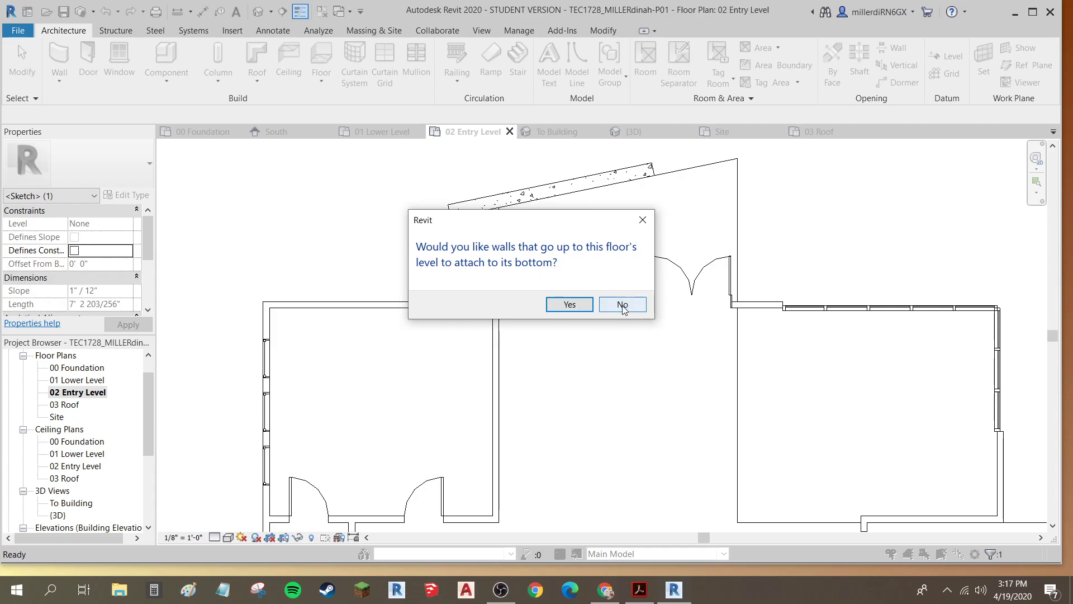
click(623, 305)
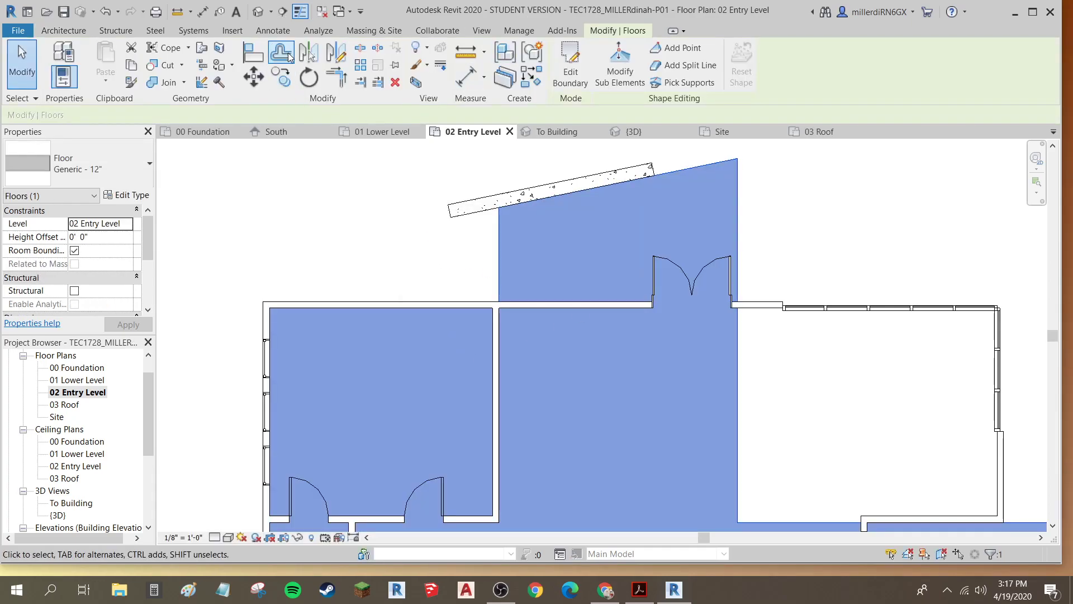
Check the shortened deck and retaining wall in the 3D view from the back-left side, and save the project.
click(258, 12)
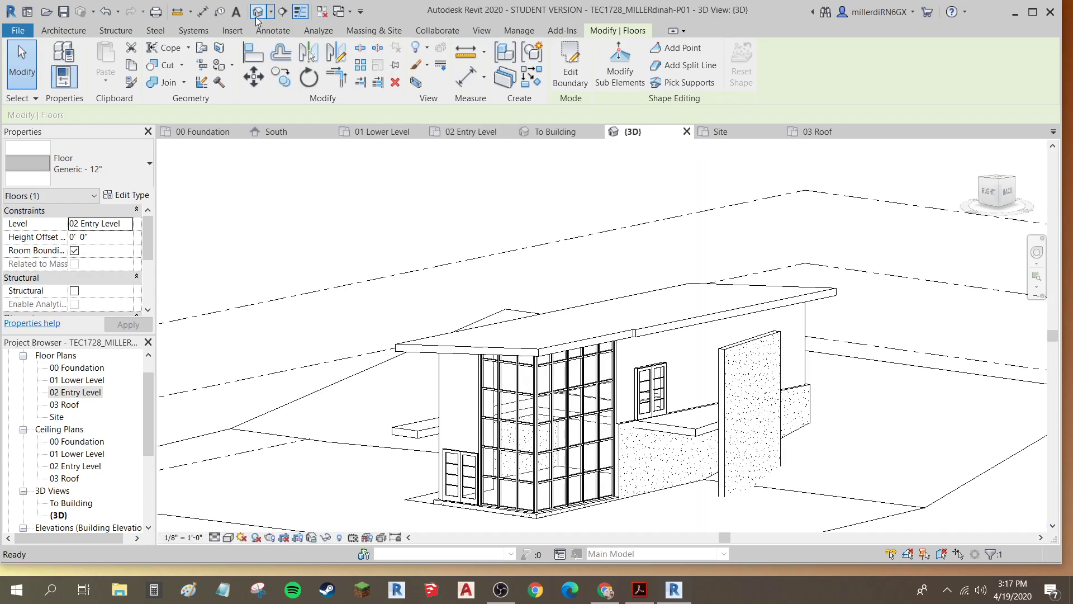
shift+middle_drag(587, 439, 336, 425)
click(65, 12)
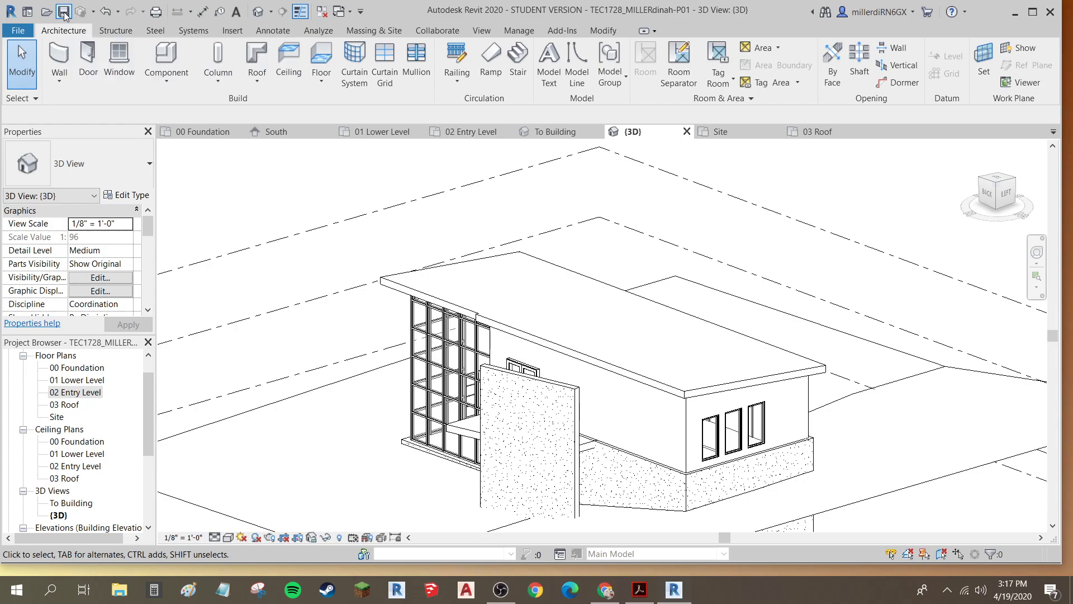